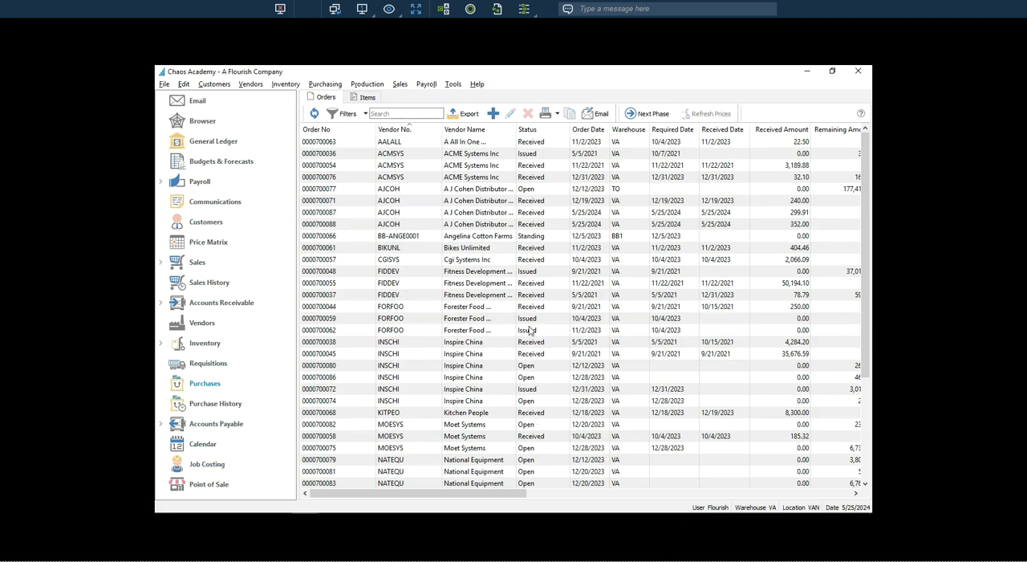
Filter the purchase orders to those with status Received and sort them by vendor name.
{"action": "left_click", "coordinate": [350, 115]}
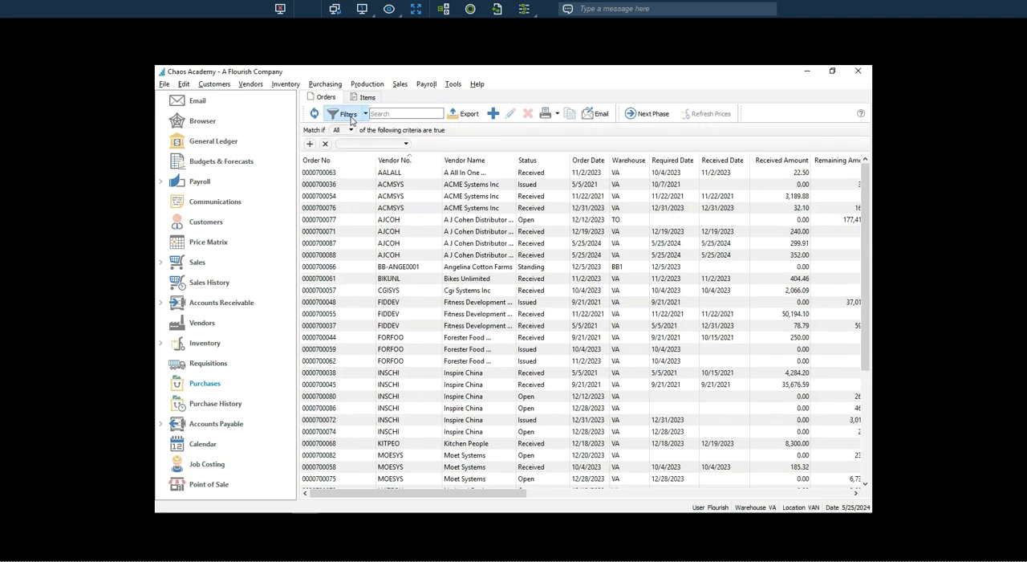
{"action": "left_click", "coordinate": [360, 145]}
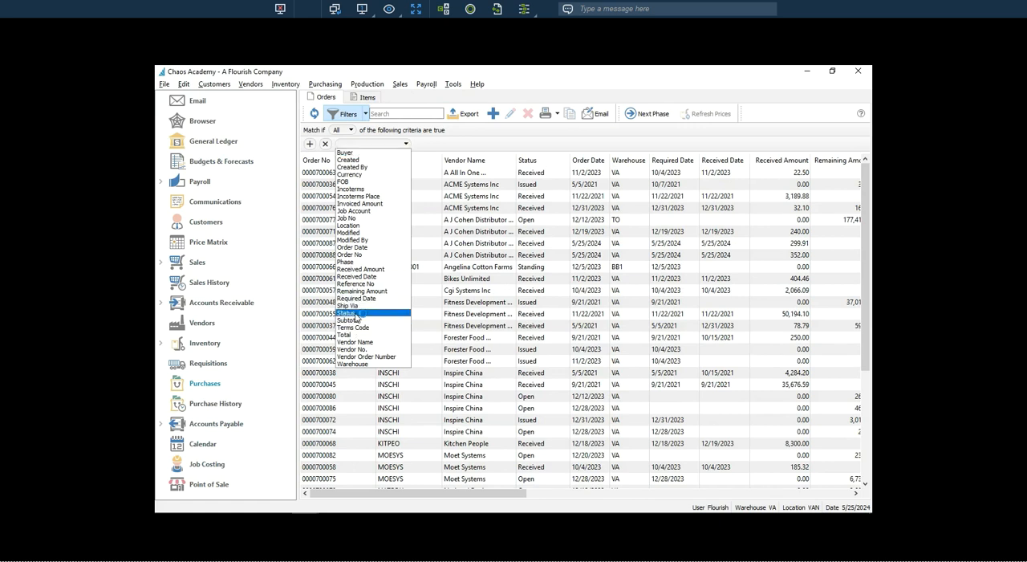
{"action": "left_click", "coordinate": [357, 314]}
{"action": "left_click", "coordinate": [513, 145]}
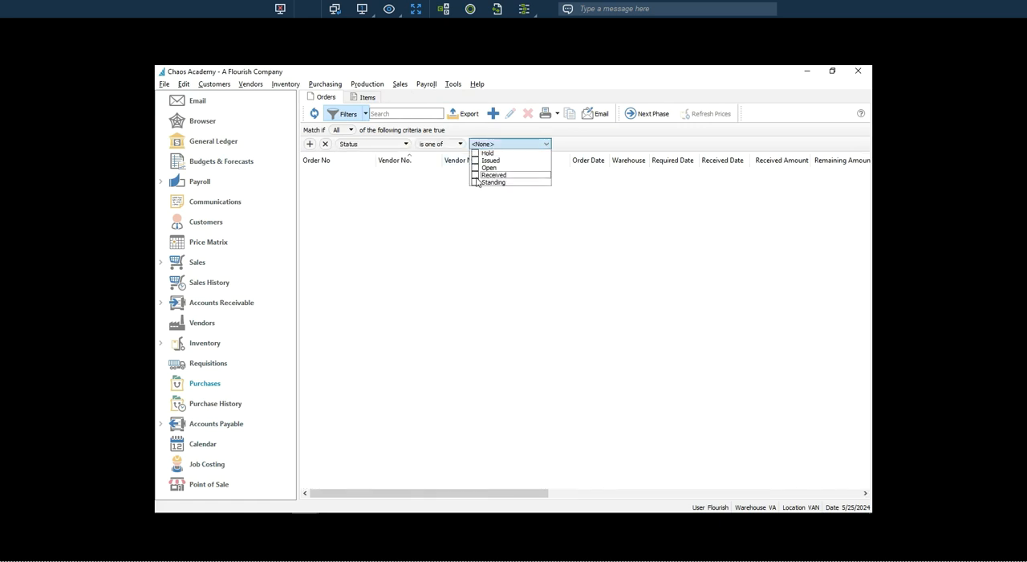
{"action": "left_click", "coordinate": [475, 175]}
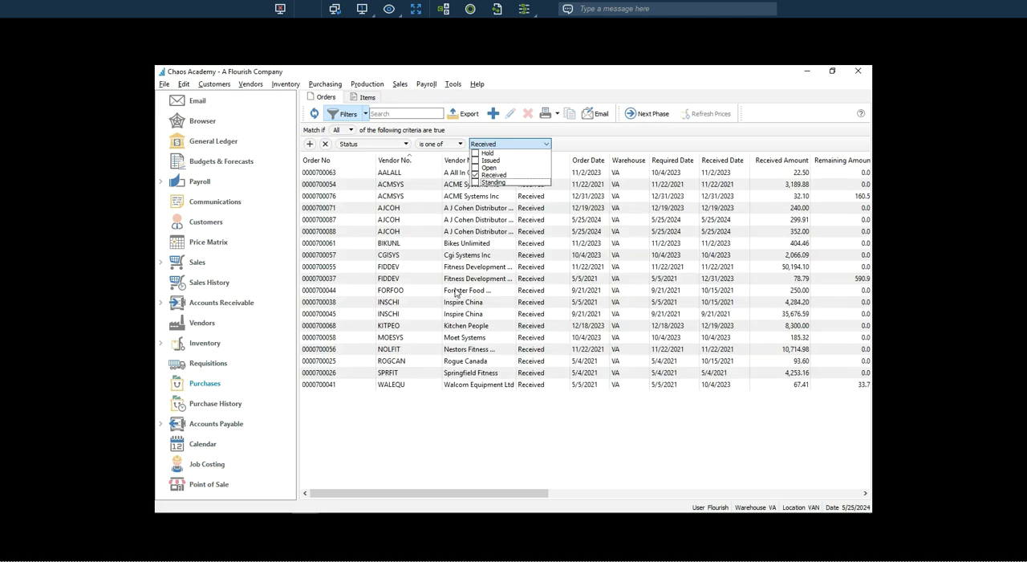
{"action": "left_click", "coordinate": [458, 163]}
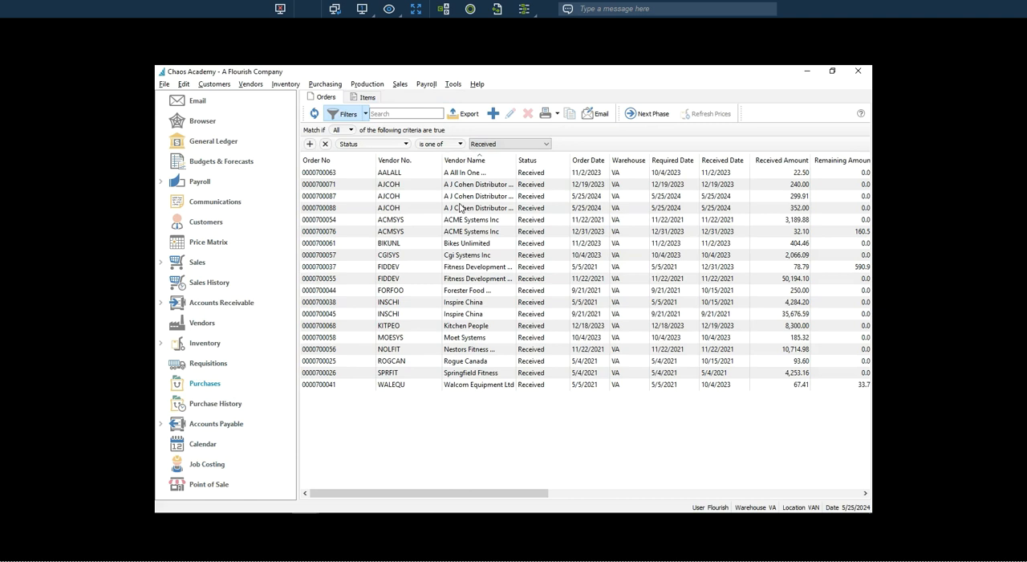
Post vendor invoice number J3638 for the received A J Cohen Distributor order dated 12/19/2023 and close the order.
{"action": "left_click", "coordinate": [341, 199]}
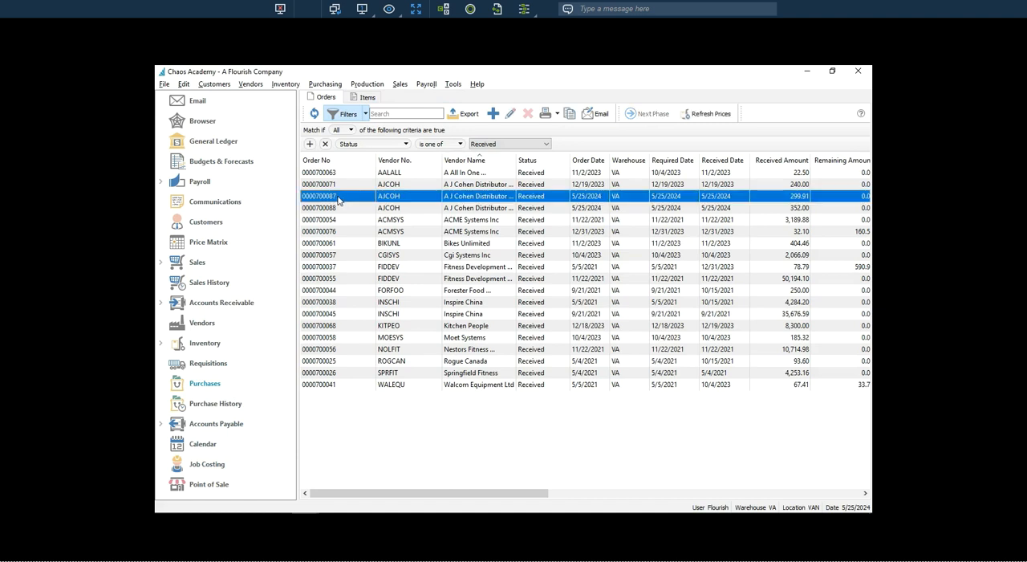
{"action": "left_click", "coordinate": [337, 210]}
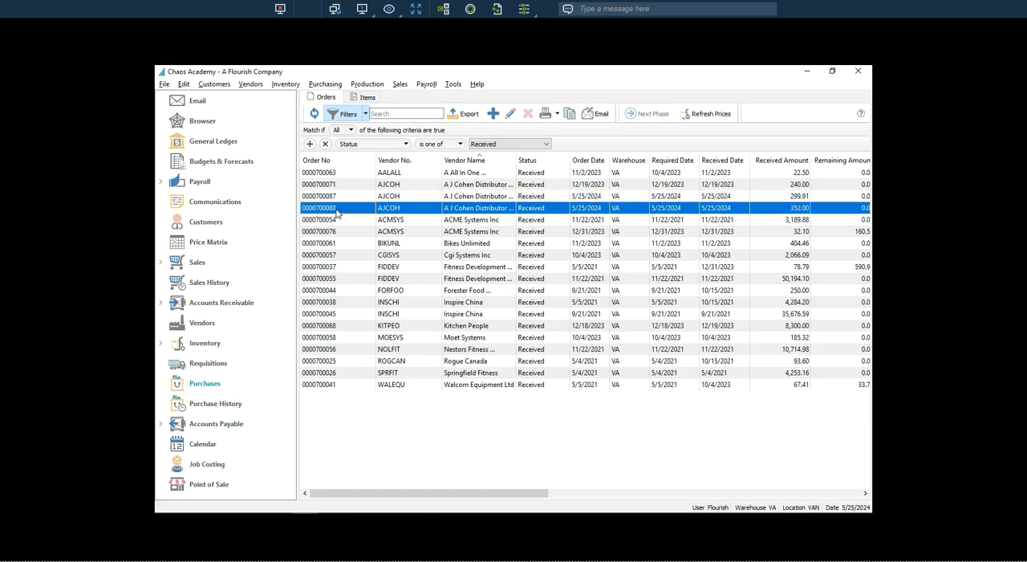
{"action": "left_click", "coordinate": [340, 185]}
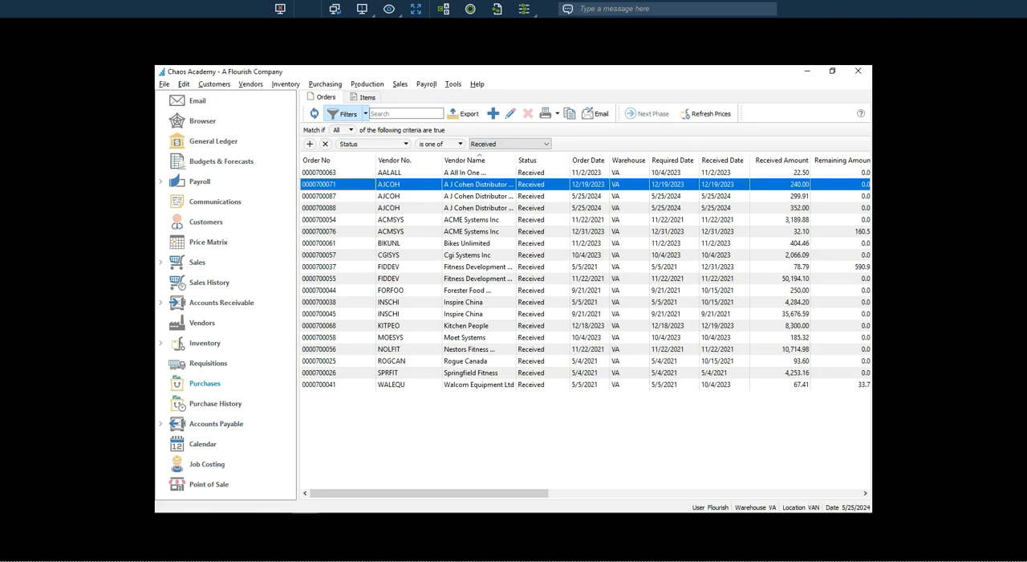
{"action": "double_click", "coordinate": [346, 187]}
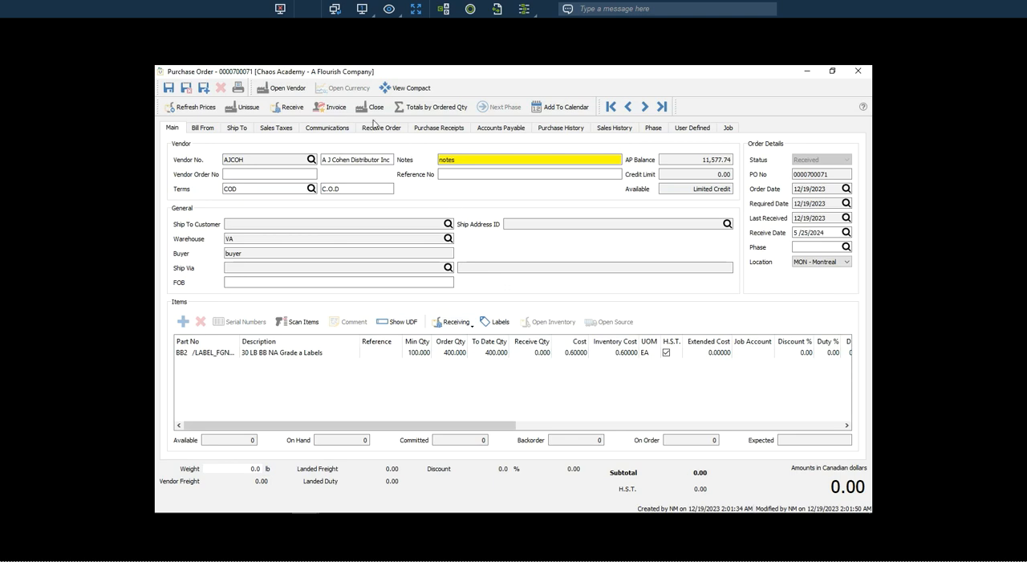
{"action": "left_click", "coordinate": [329, 108]}
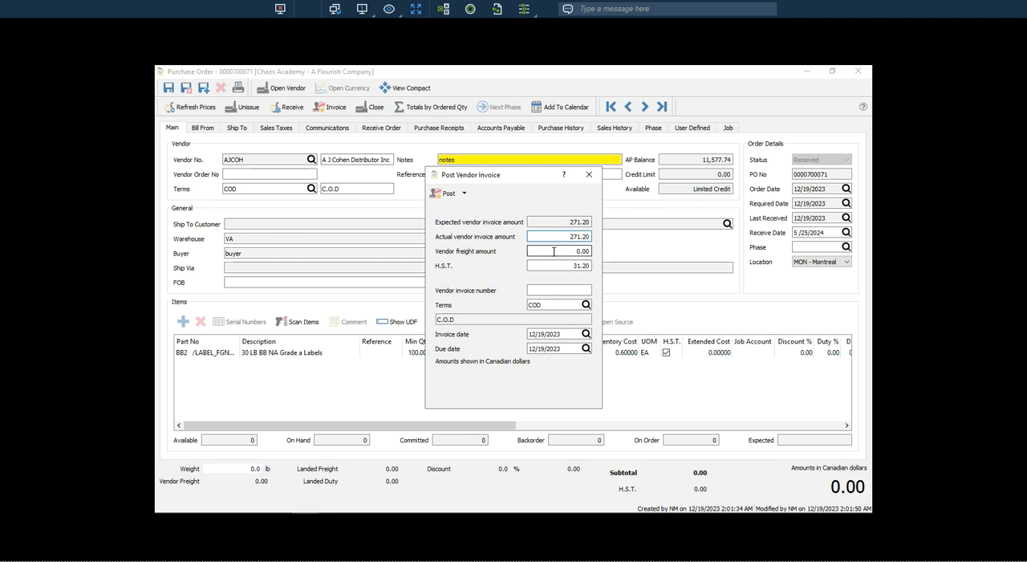
{"action": "left_click", "coordinate": [544, 292]}
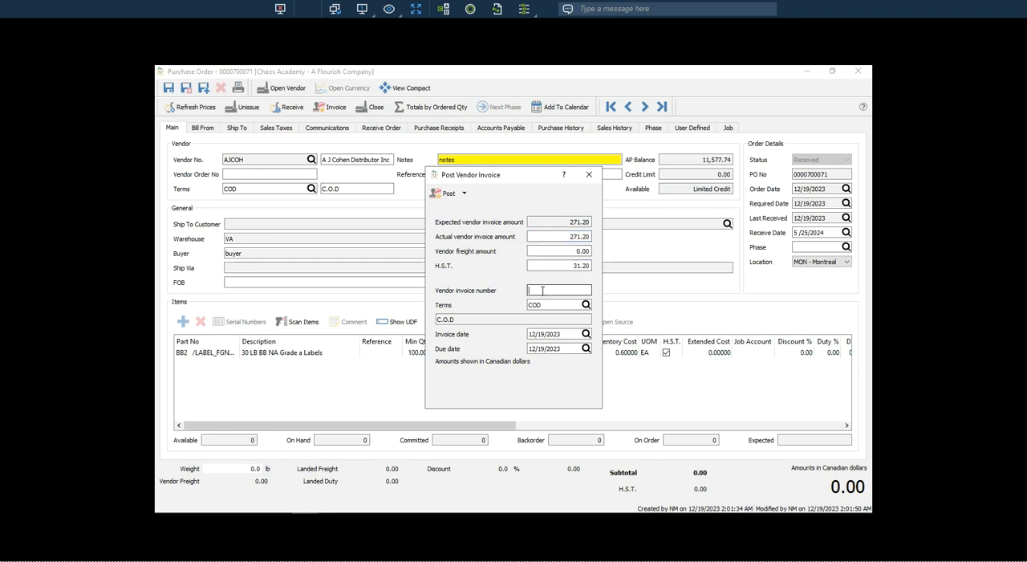
{"action": "type", "text": "3"}
{"action": "type", "text": "3"}
{"action": "type", "text": "638"}
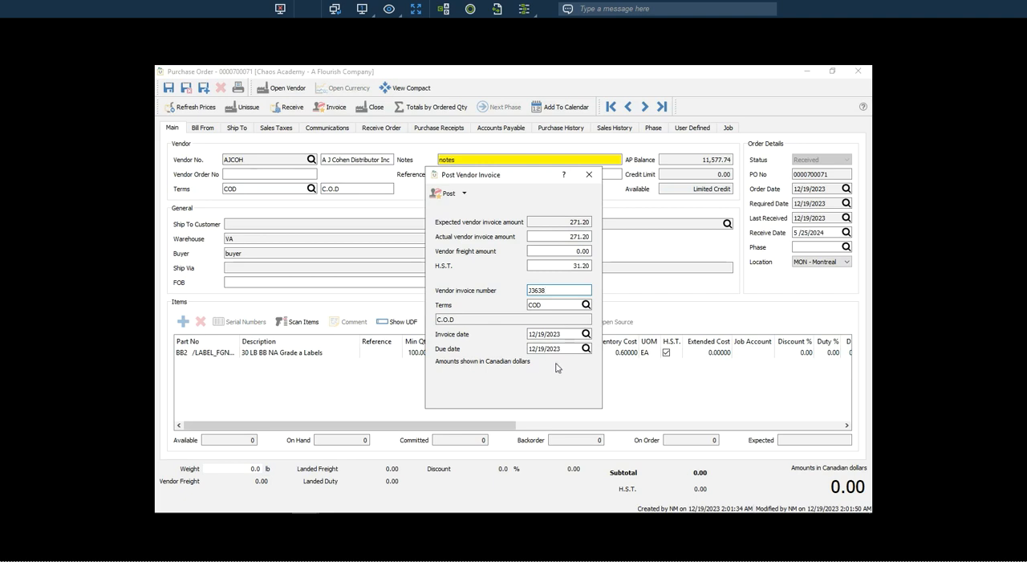
{"action": "left_click", "coordinate": [448, 195]}
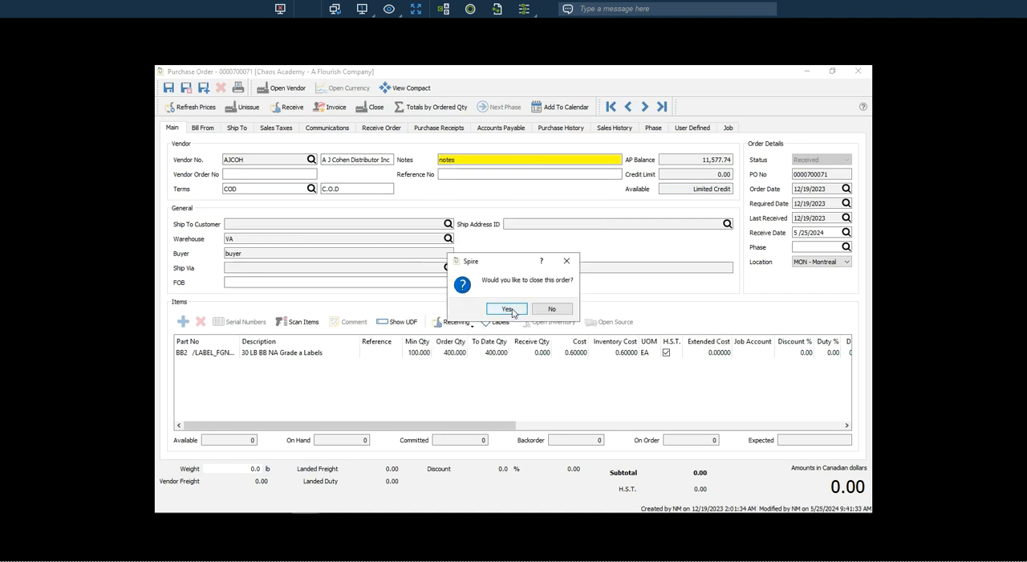
{"action": "left_click", "coordinate": [508, 309]}
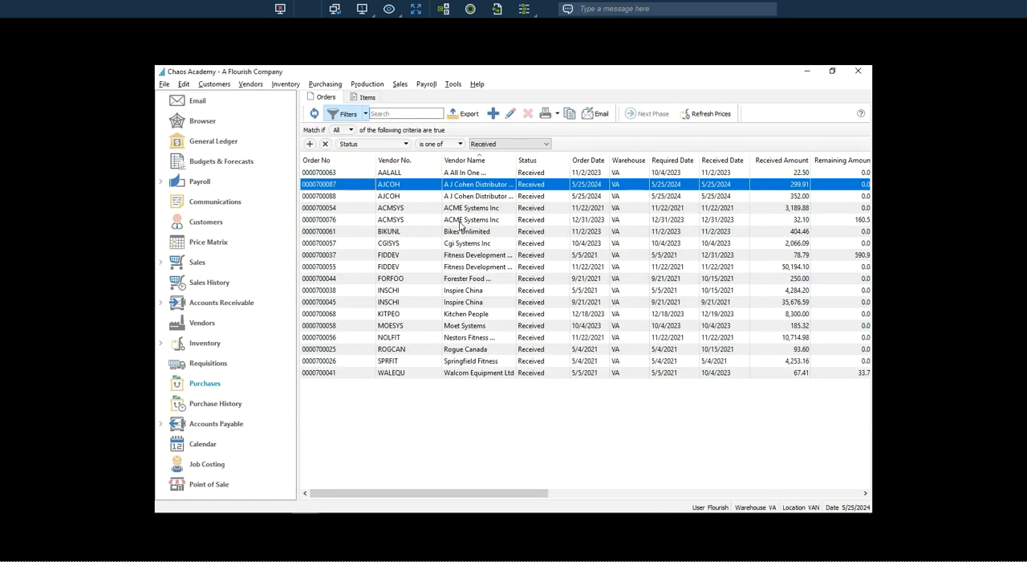
Post vendor invoice number J3638 for A J Cohen Distributor's InSpire Dumbbell order dated 5/25/2024, accepting the duplicate invoice number.
{"action": "double_click", "coordinate": [359, 189]}
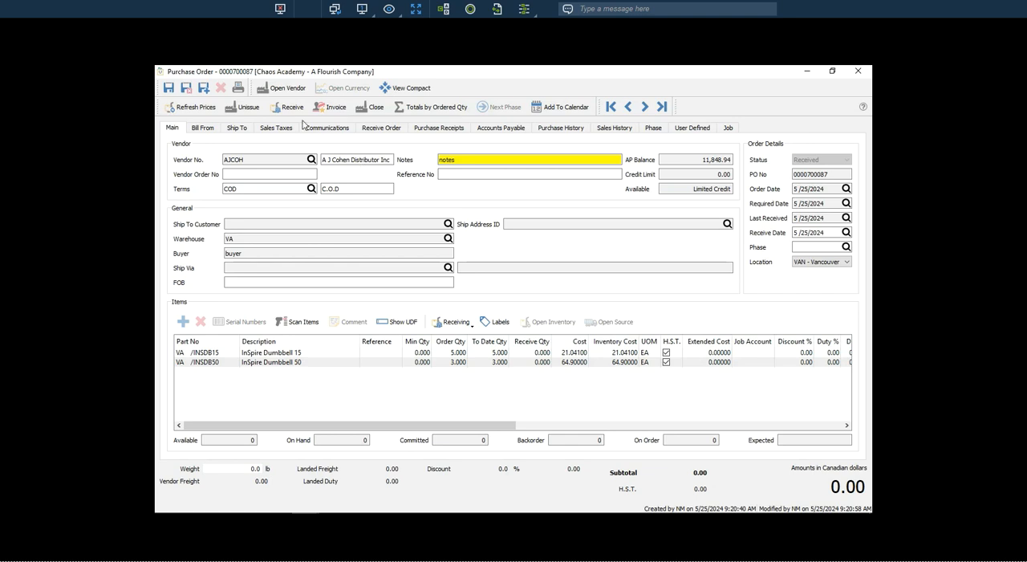
{"action": "left_click", "coordinate": [334, 111]}
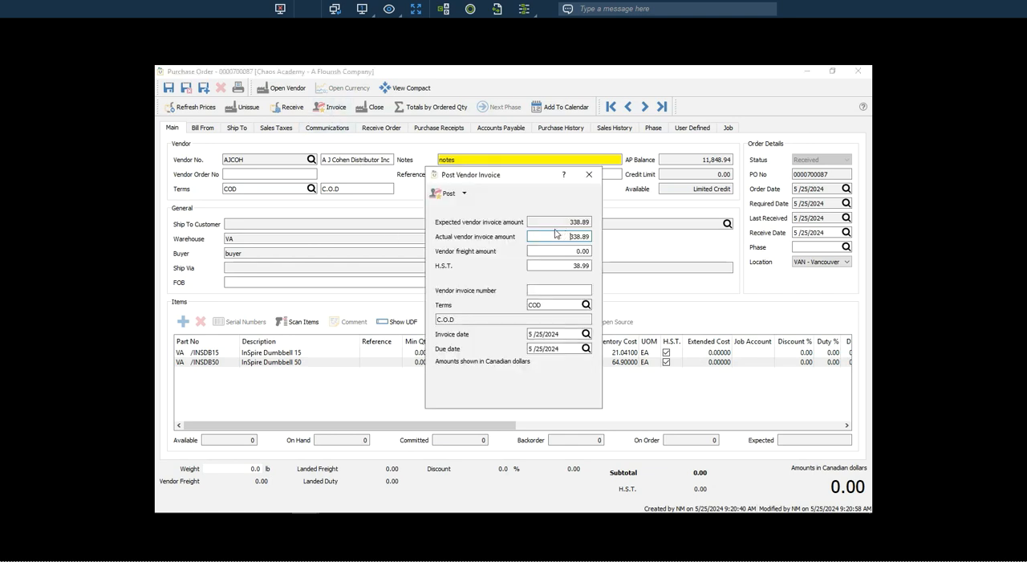
{"action": "left_click", "coordinate": [546, 290]}
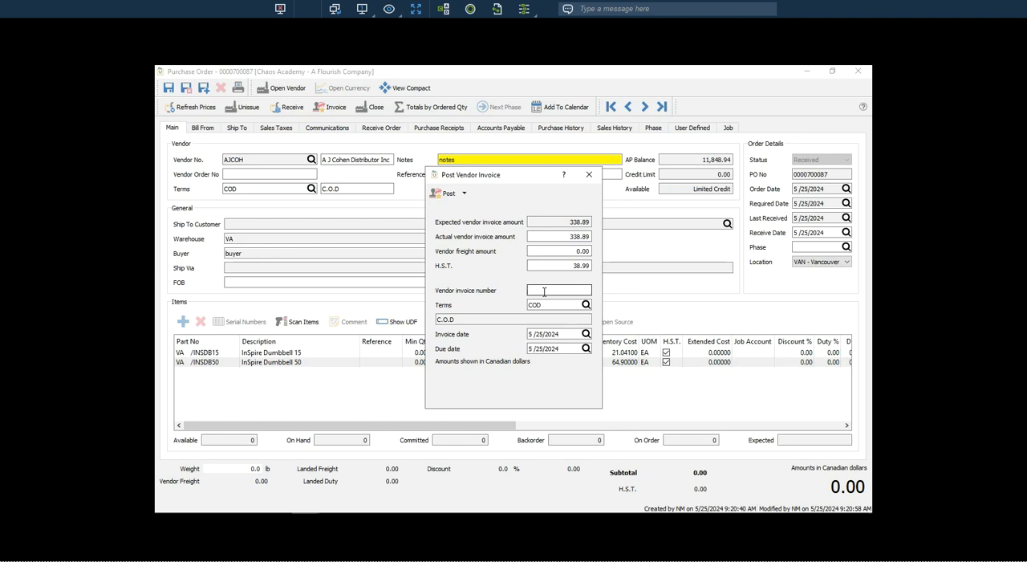
{"action": "type", "text": "J3638"}
{"action": "left_click", "coordinate": [445, 194]}
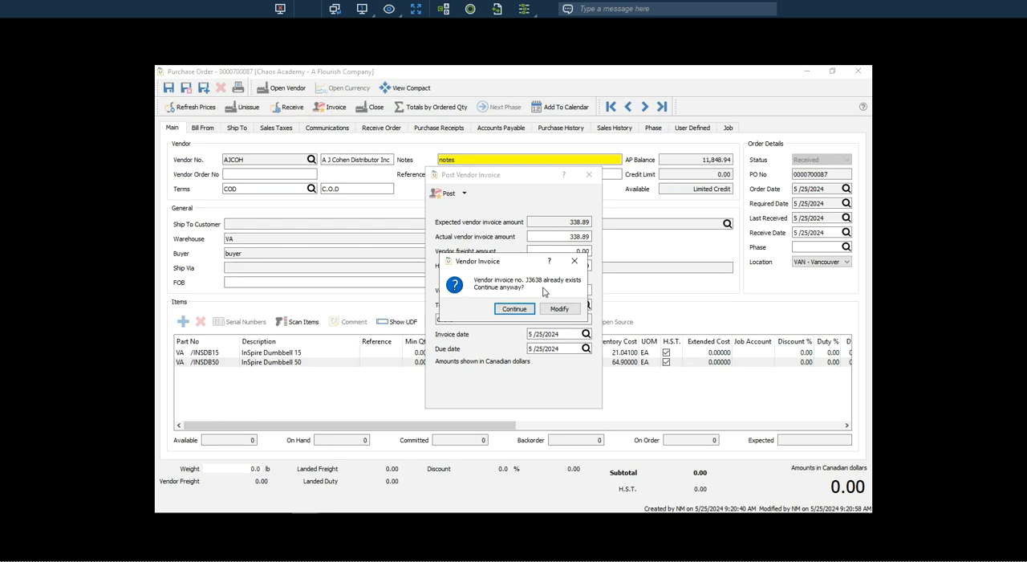
{"action": "left_click", "coordinate": [518, 310]}
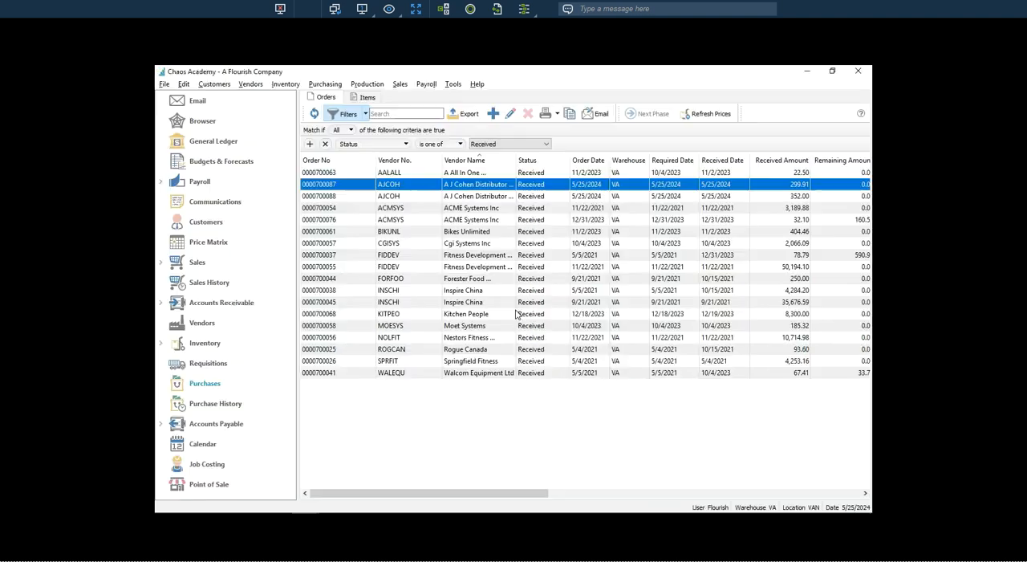
{"action": "double_click", "coordinate": [346, 187]}
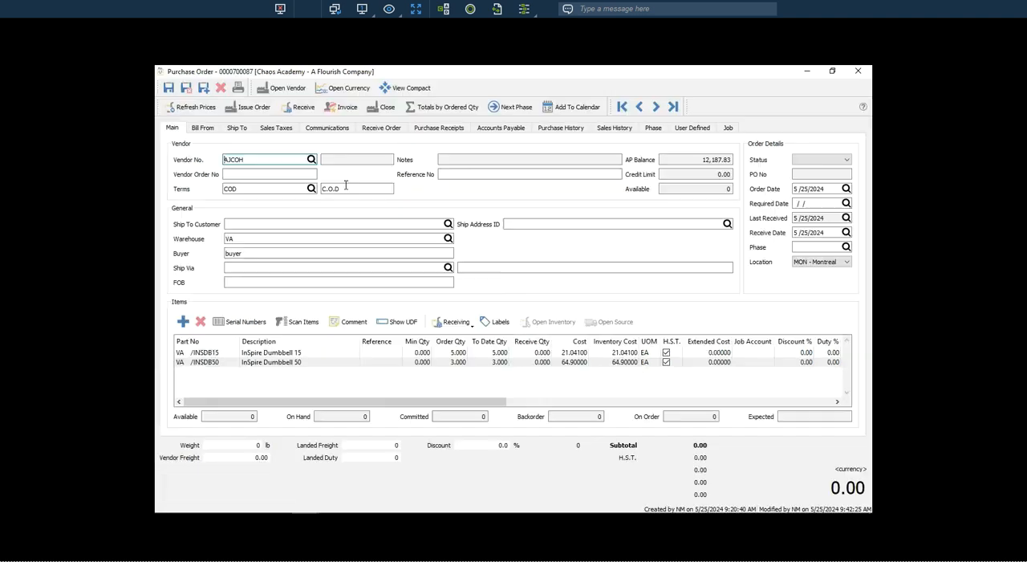
{"action": "left_click", "coordinate": [331, 108]}
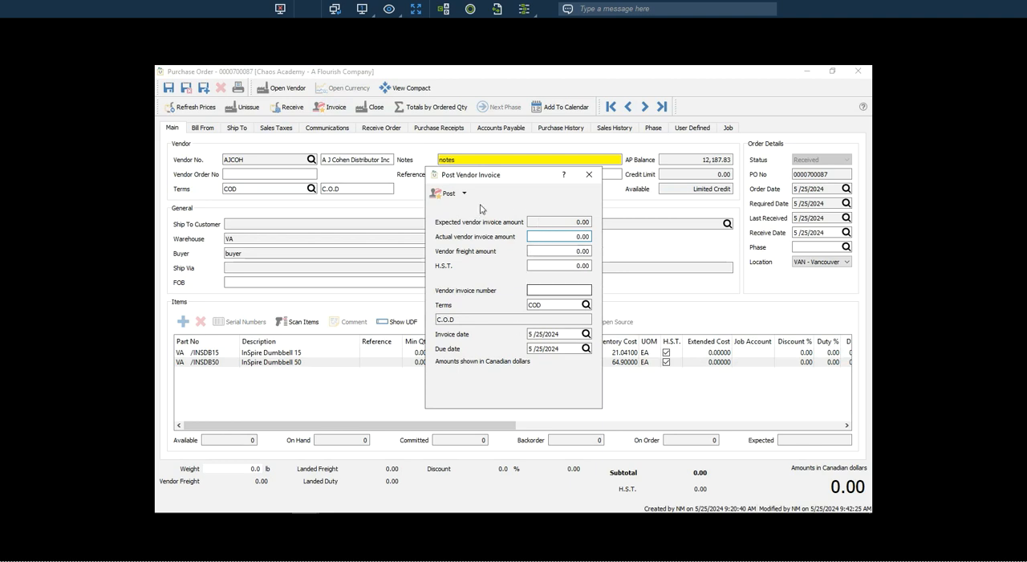
{"action": "left_click", "coordinate": [589, 178]}
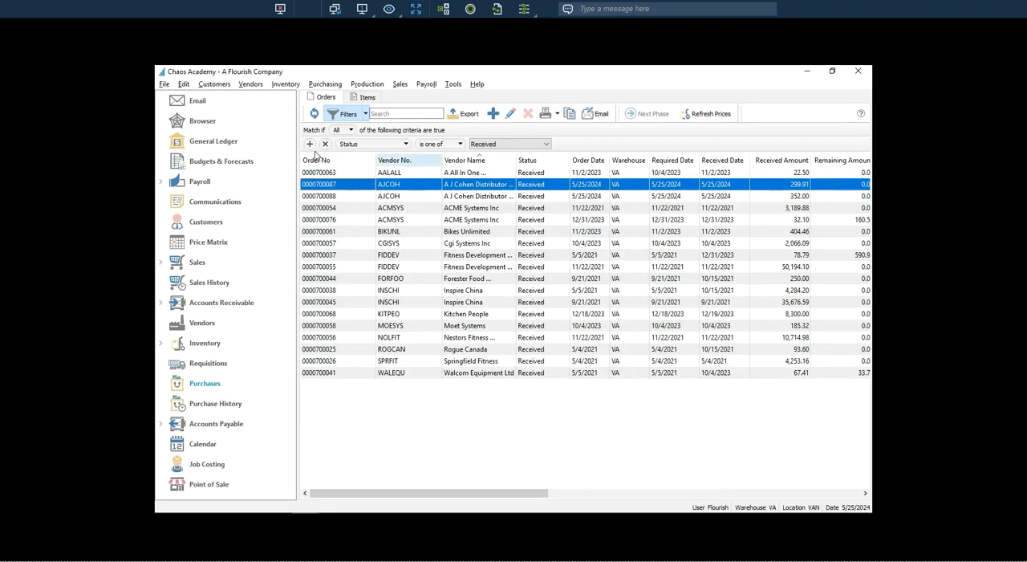
Post vendor invoice number J3638 for A J Cohen Distributor's Nonfat Milk order, accepting the duplicate number, and close the order.
{"action": "left_click", "coordinate": [381, 197]}
{"action": "double_click", "coordinate": [381, 197]}
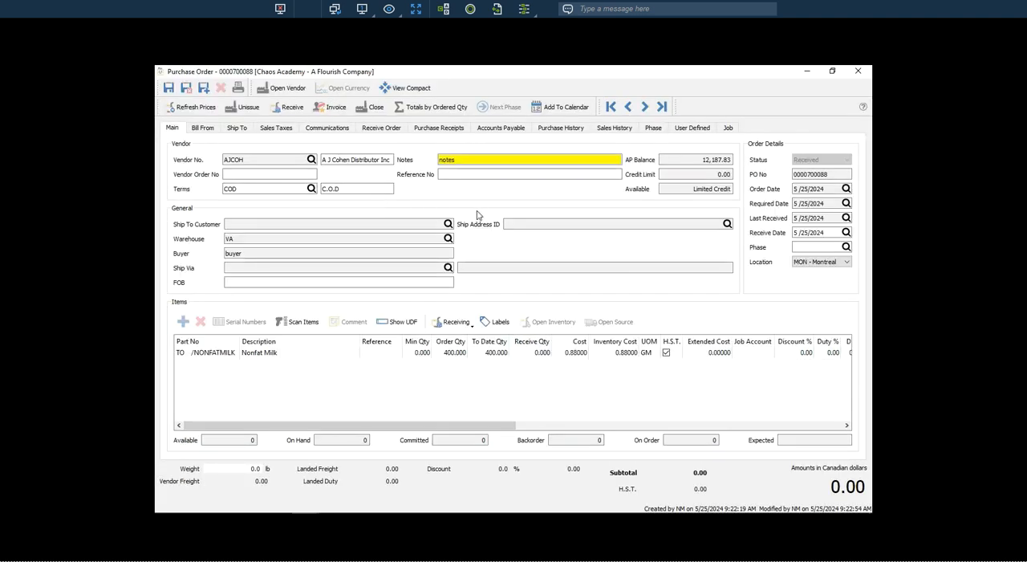
{"action": "left_click", "coordinate": [337, 111]}
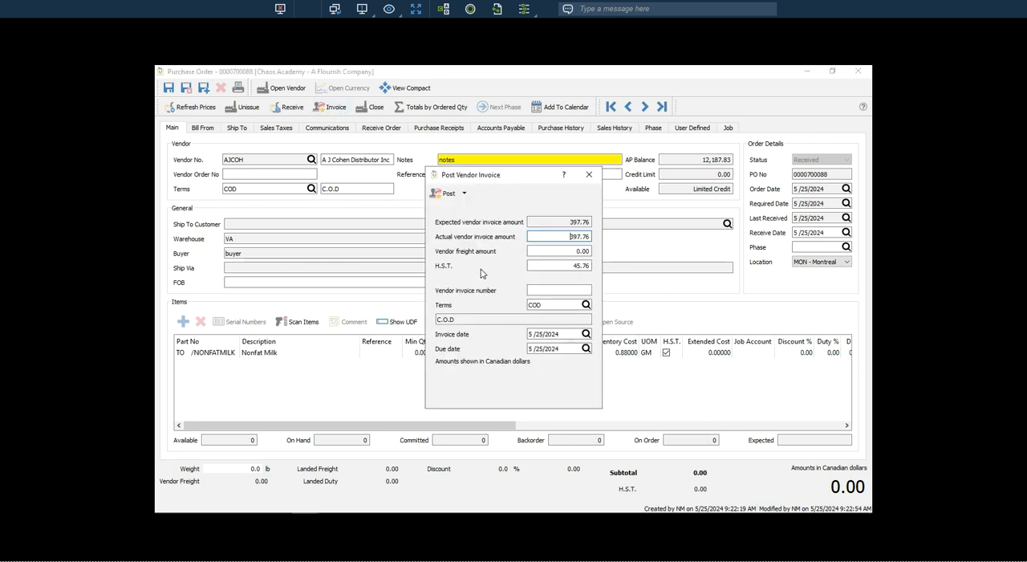
{"action": "left_click", "coordinate": [545, 290]}
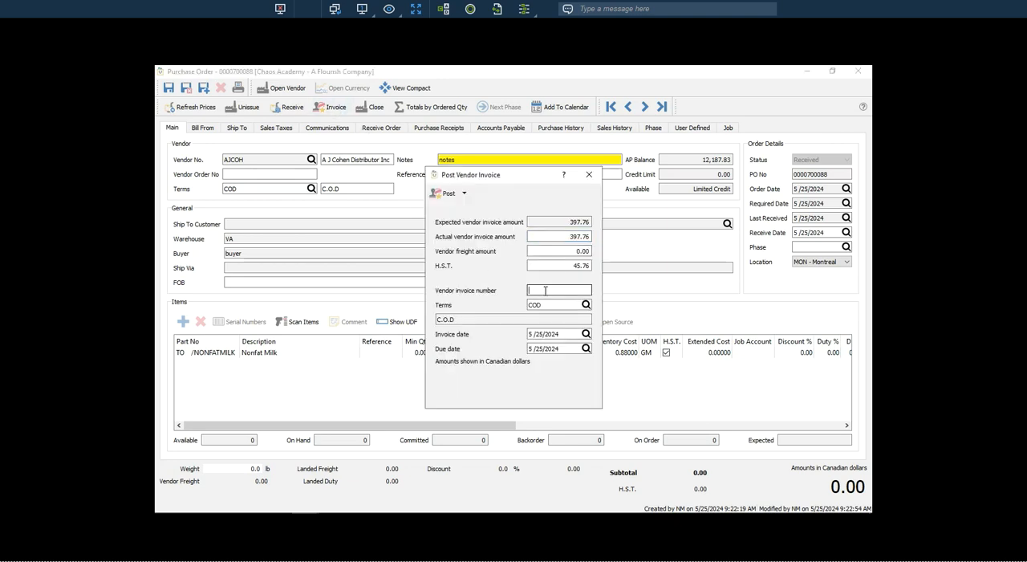
{"action": "type", "text": "J3638"}
{"action": "key", "text": "Tab"}
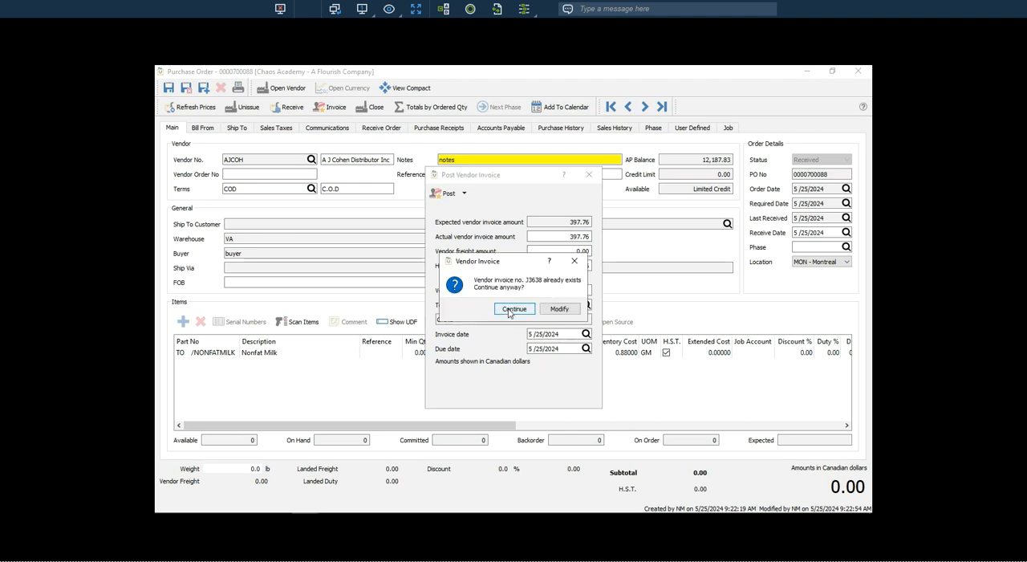
{"action": "left_click", "coordinate": [513, 309]}
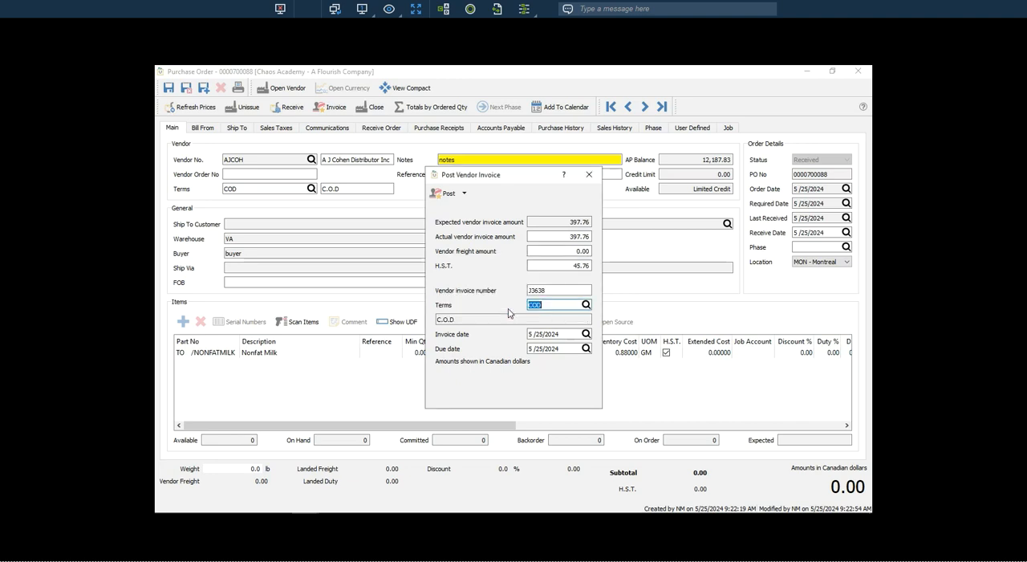
{"action": "left_click", "coordinate": [444, 195]}
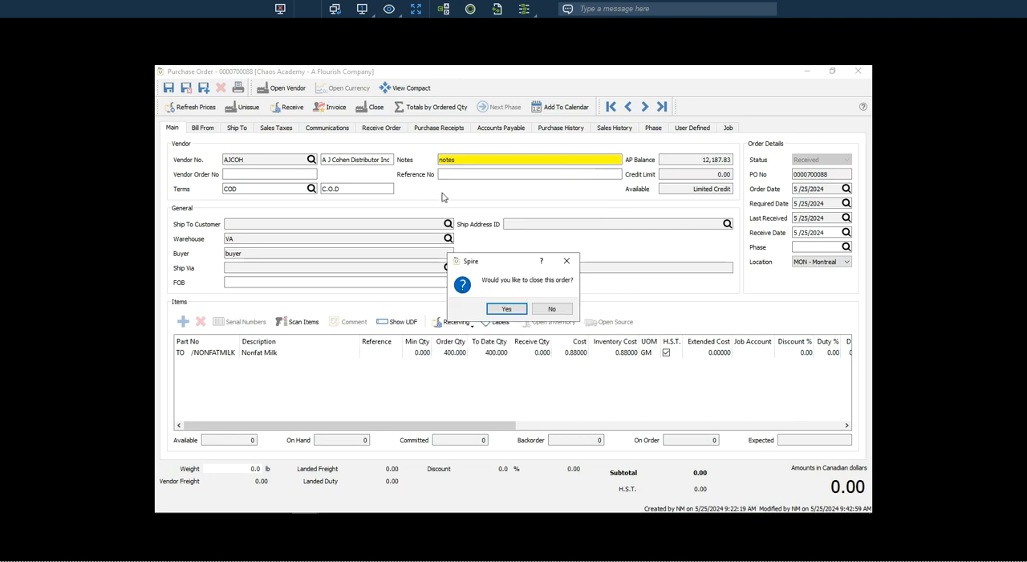
{"action": "left_click", "coordinate": [507, 309]}
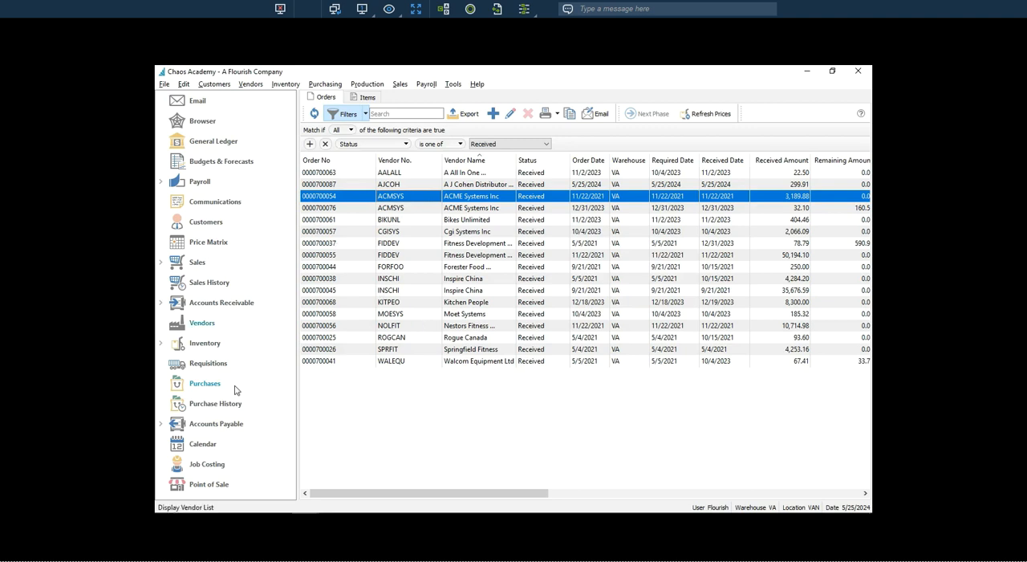
Open A J Cohen Distributor's accounts payable record and sort its open items by reference number in ascending order.
{"action": "left_click", "coordinate": [228, 429]}
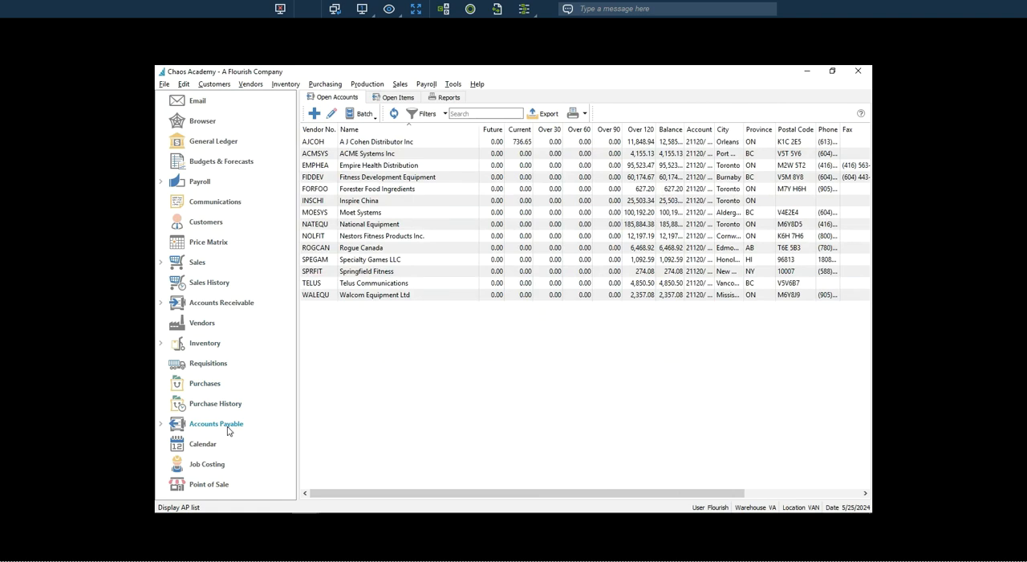
{"action": "double_click", "coordinate": [384, 143]}
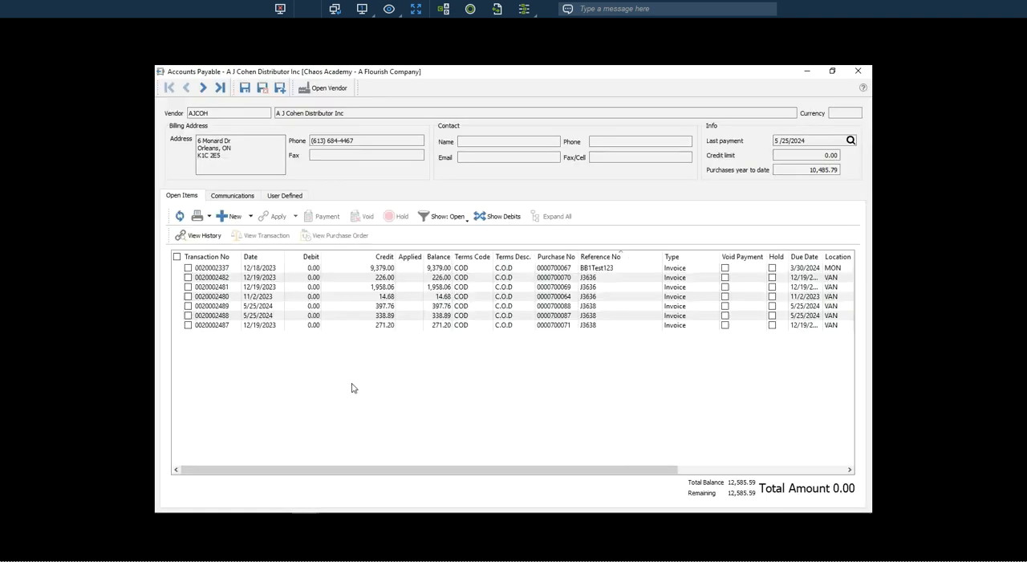
{"action": "left_click", "coordinate": [600, 258]}
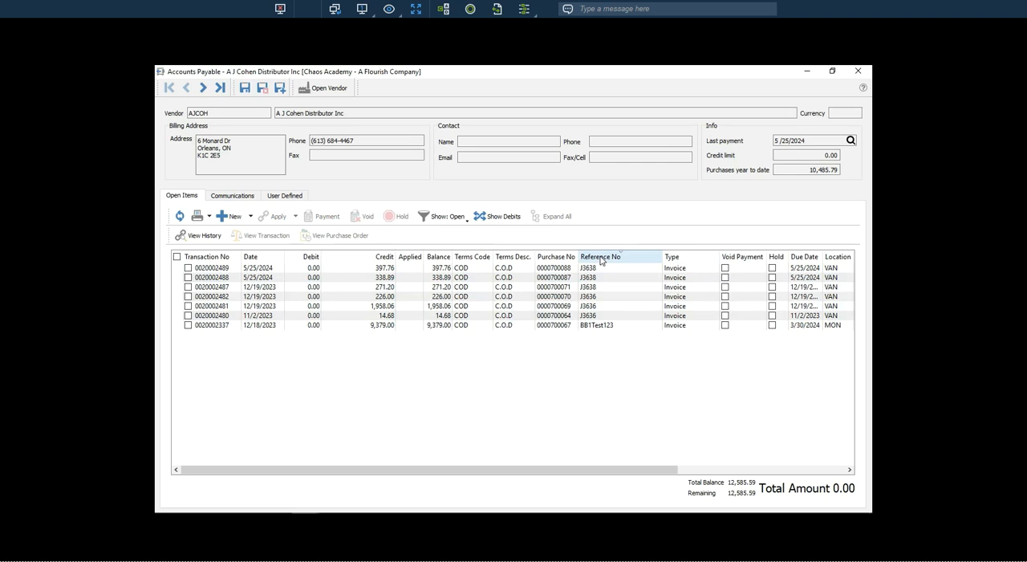
{"action": "left_click", "coordinate": [600, 258]}
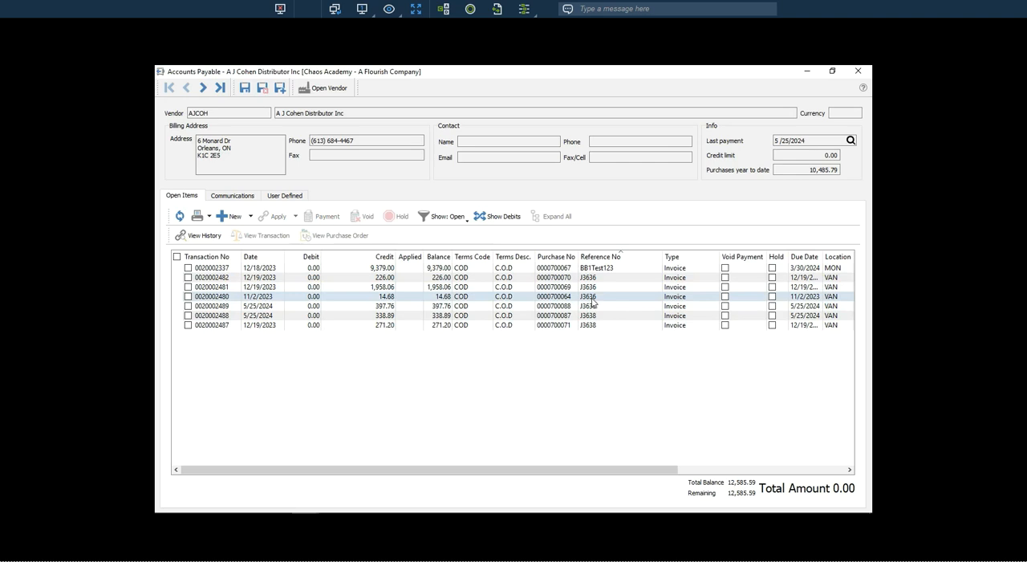
Select the three open invoices with reference number J3636.
{"action": "left_click", "coordinate": [188, 276]}
{"action": "left_click", "coordinate": [188, 287]}
{"action": "left_click", "coordinate": [188, 296]}
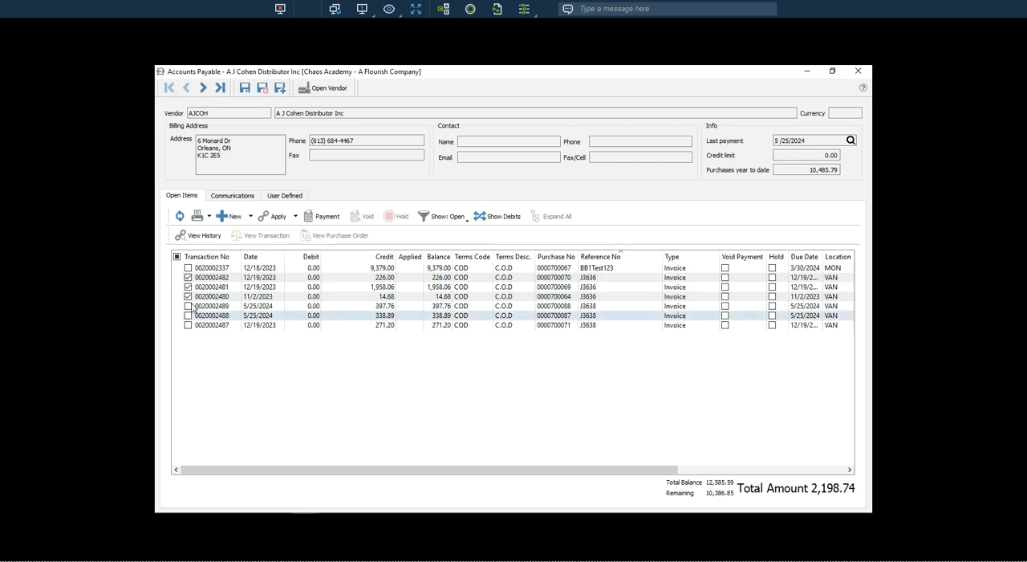
Clear the current selection and select the three open invoices with reference number J3638.
{"action": "left_click", "coordinate": [178, 257]}
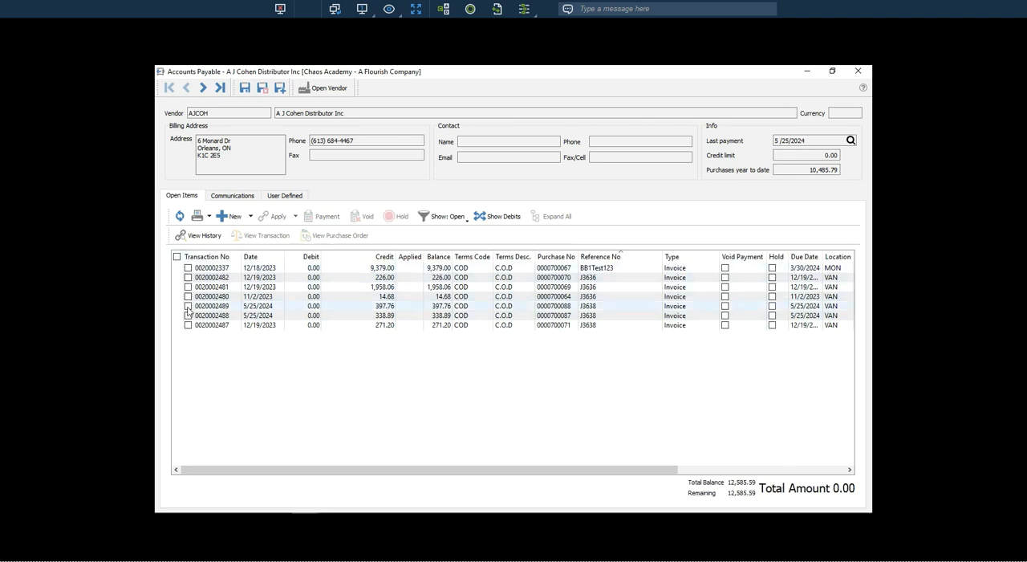
{"action": "left_click", "coordinate": [188, 306]}
{"action": "left_click", "coordinate": [188, 315]}
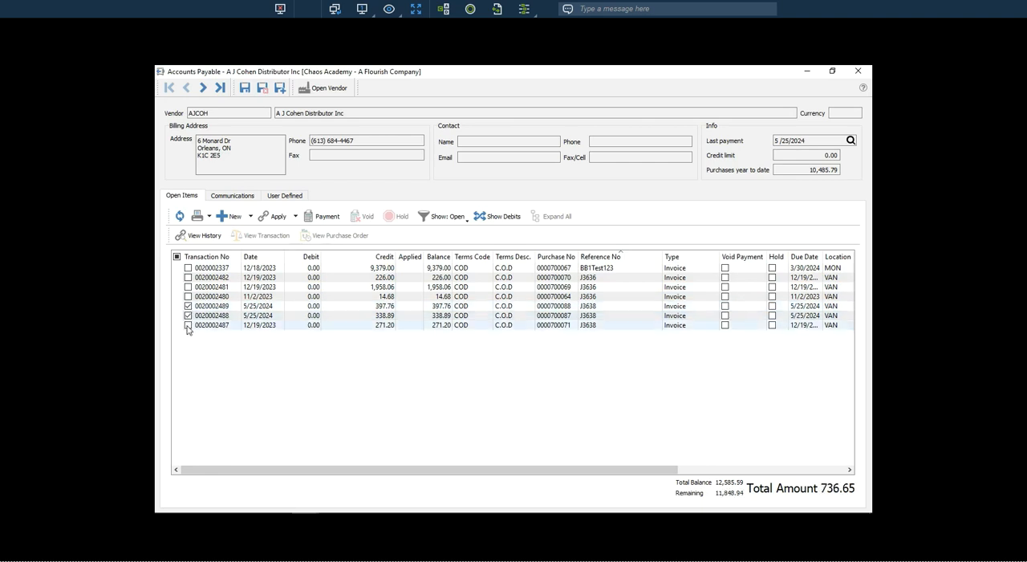
{"action": "left_click", "coordinate": [188, 325]}
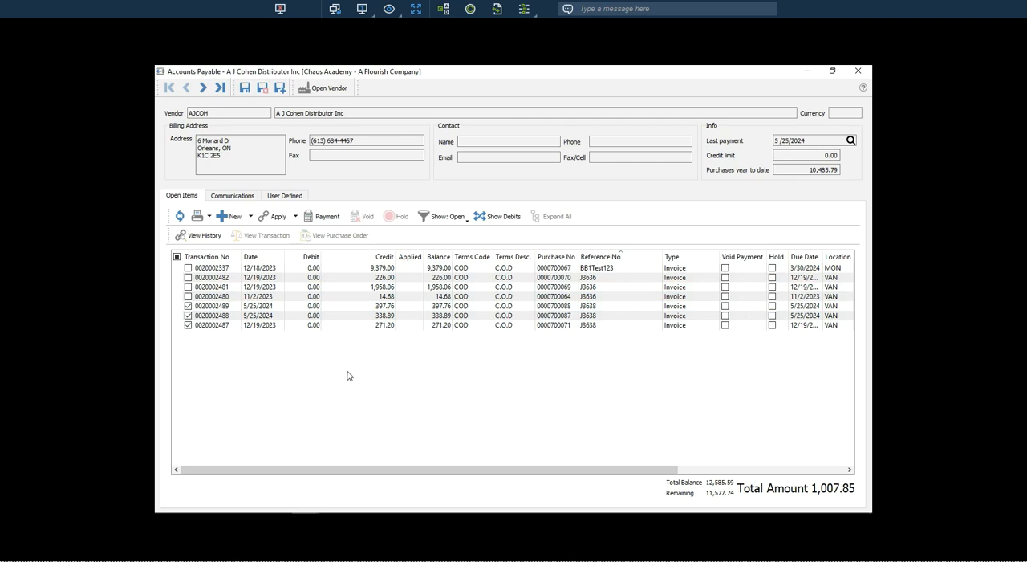
Add the three open invoices with reference number J3636 to the selection.
{"action": "left_click", "coordinate": [188, 297]}
{"action": "left_click", "coordinate": [188, 286]}
{"action": "left_click", "coordinate": [188, 277]}
Start a payment for the selected invoices, with Remittance as the print type and J3636 / J3638 as the reference number.
{"action": "left_click", "coordinate": [327, 219]}
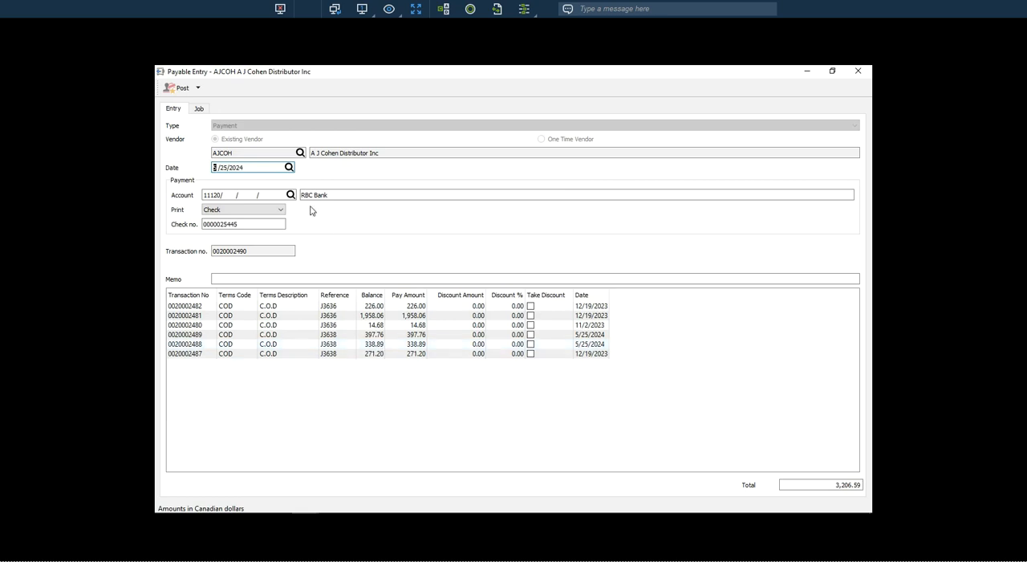
{"action": "left_click", "coordinate": [281, 211]}
{"action": "left_click", "coordinate": [281, 210]}
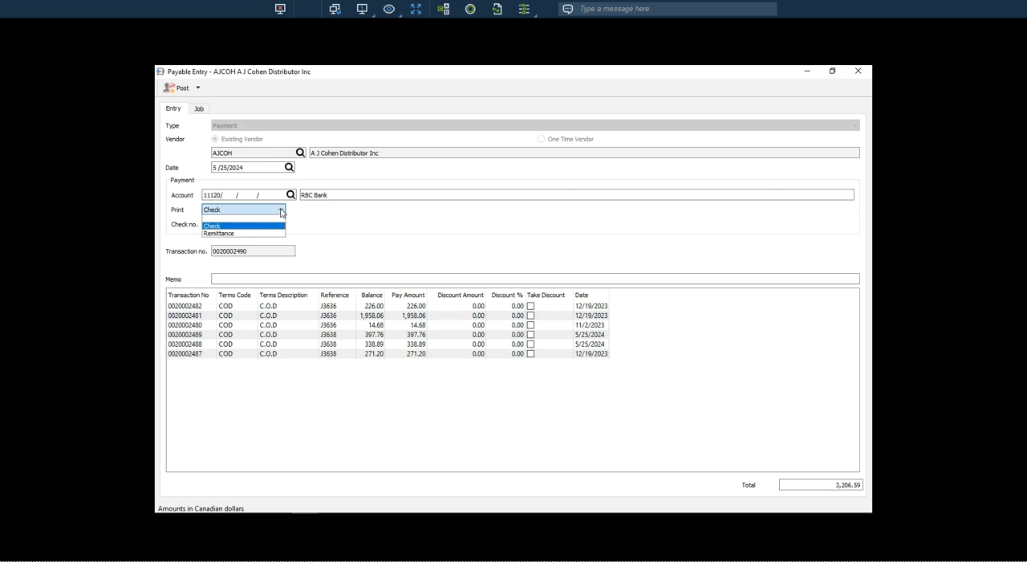
{"action": "left_click", "coordinate": [229, 233]}
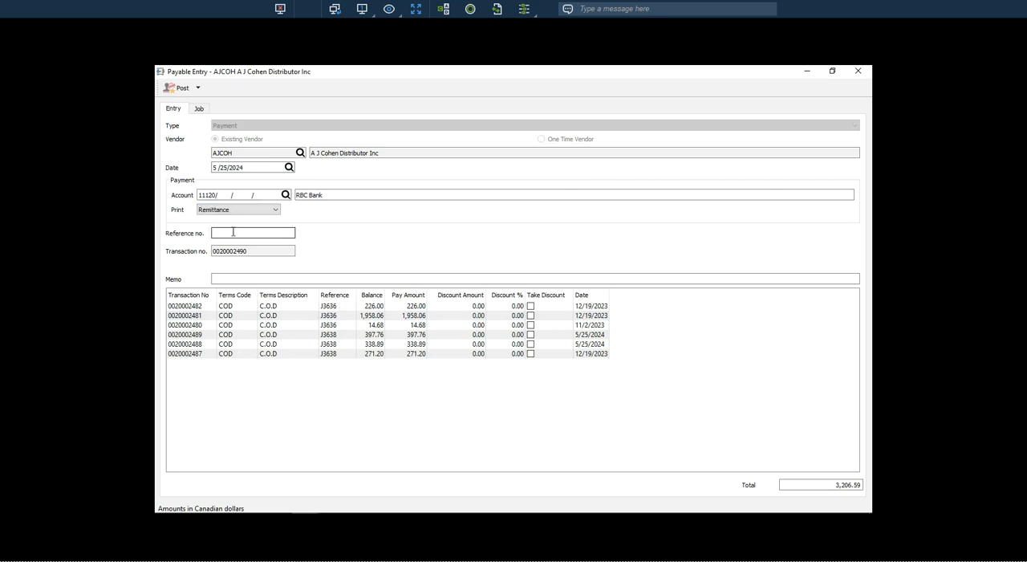
{"action": "left_click", "coordinate": [233, 233]}
{"action": "type", "text": "3636 / J3638"}
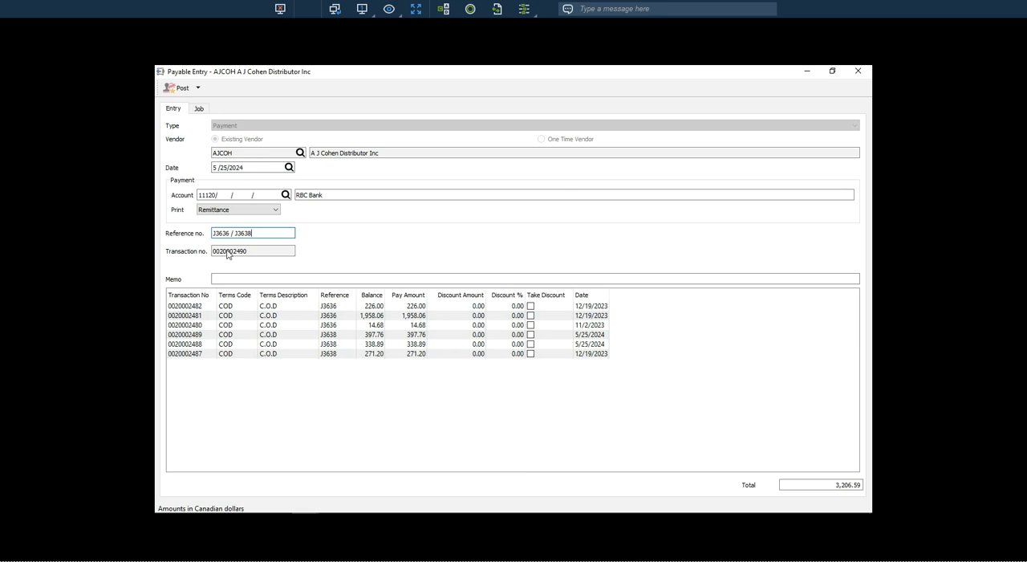
Copy the payment's reference number into the memo and extend it to read J3636 / J3638 - Payment on invoices.
{"action": "left_click", "coordinate": [225, 232]}
{"action": "left_click_drag", "start_coordinate": [264, 232], "coordinate": [196, 233]}
{"action": "key", "text": "ctrl+c"}
{"action": "left_click", "coordinate": [233, 279]}
{"action": "key", "text": "ctrl+v"}
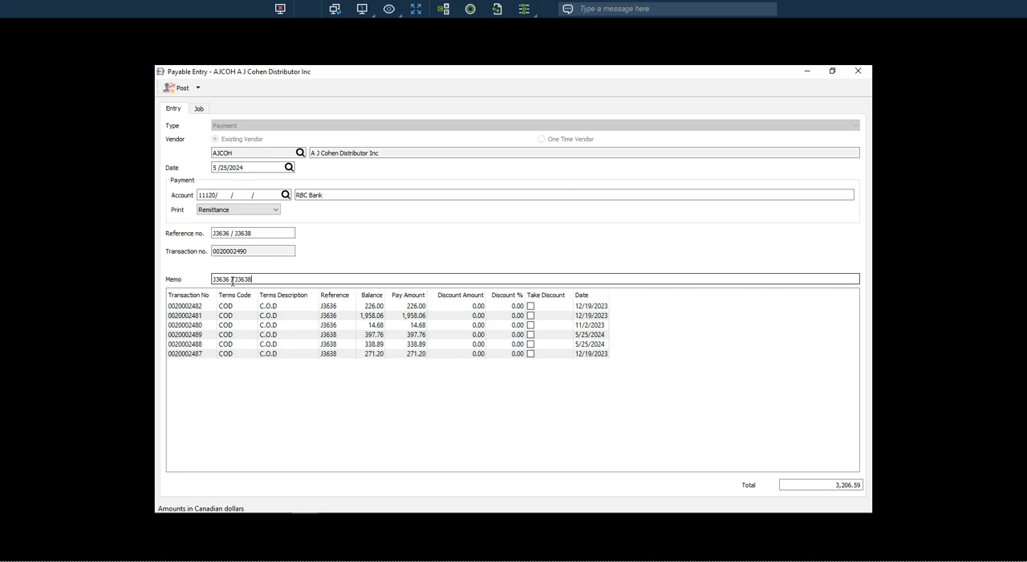
{"action": "type", "text": "- Payment on invoices"}
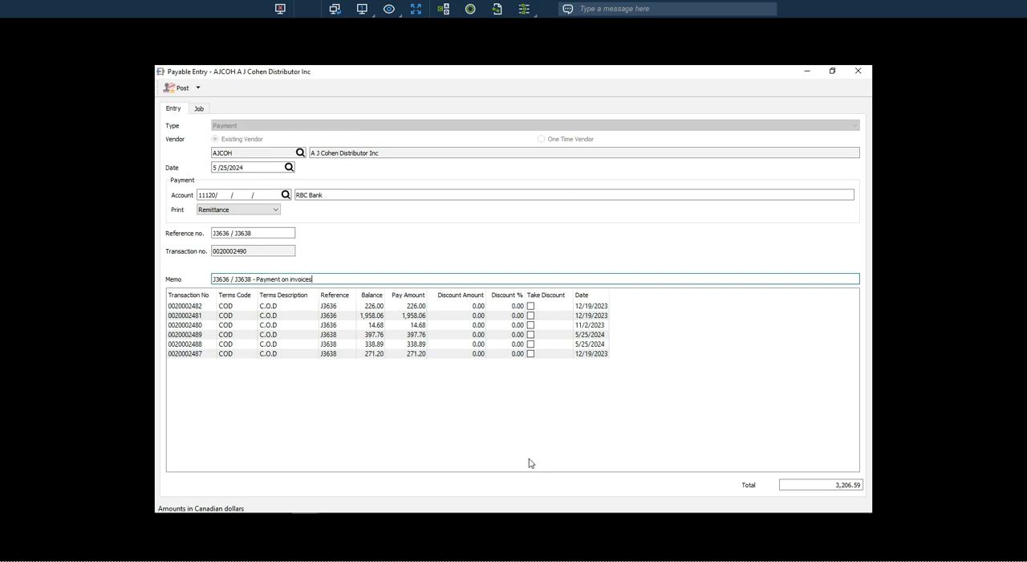
Post the payment, preview its AP Payment Remittance report and close the report.
{"action": "left_click", "coordinate": [172, 89]}
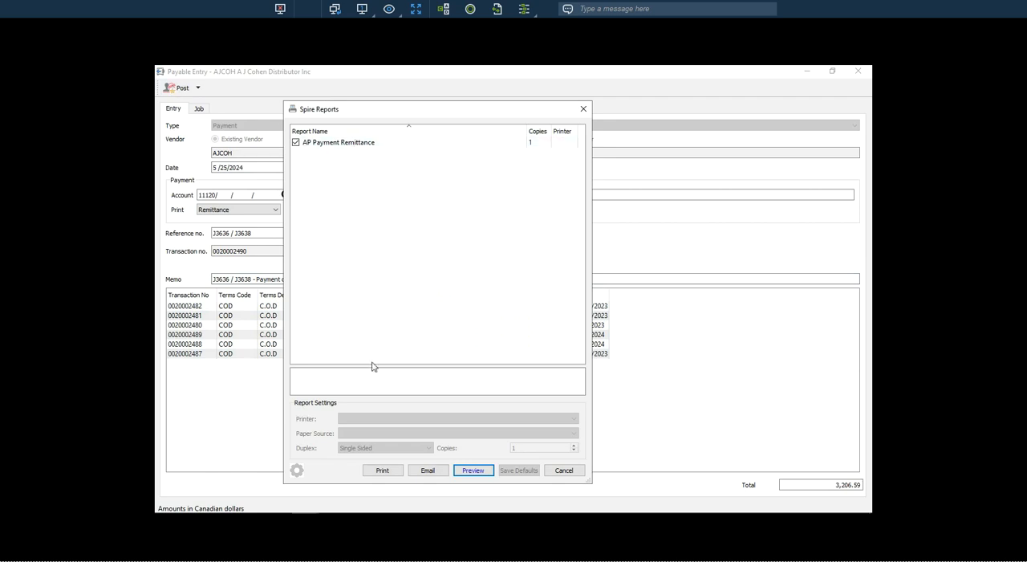
{"action": "left_click", "coordinate": [466, 474]}
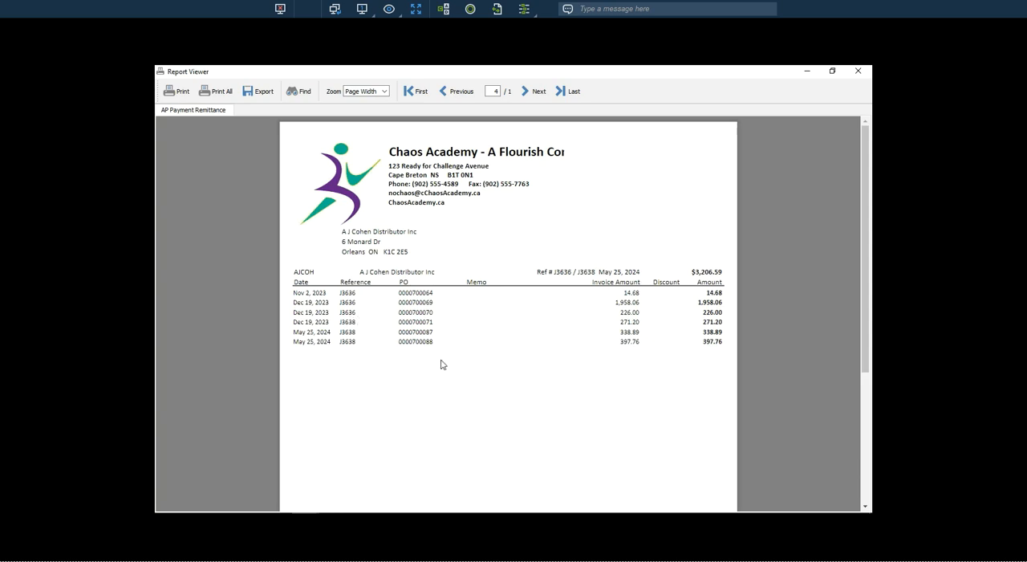
{"action": "scroll", "coordinate": [440, 364], "scroll_direction": "down", "scroll_amount": 3}
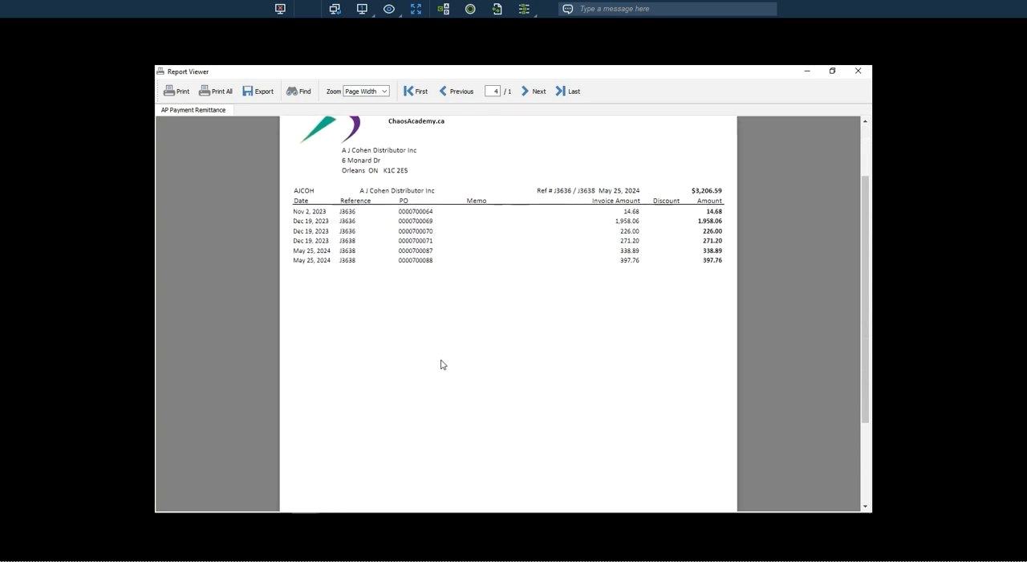
{"action": "scroll", "coordinate": [441, 364], "scroll_direction": "up", "scroll_amount": 2}
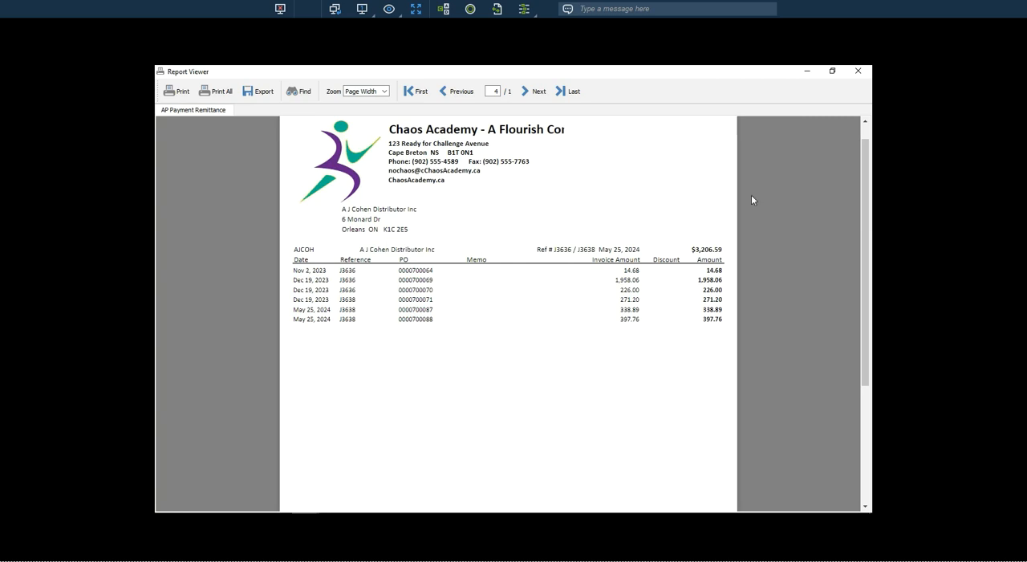
{"action": "left_click", "coordinate": [859, 72]}
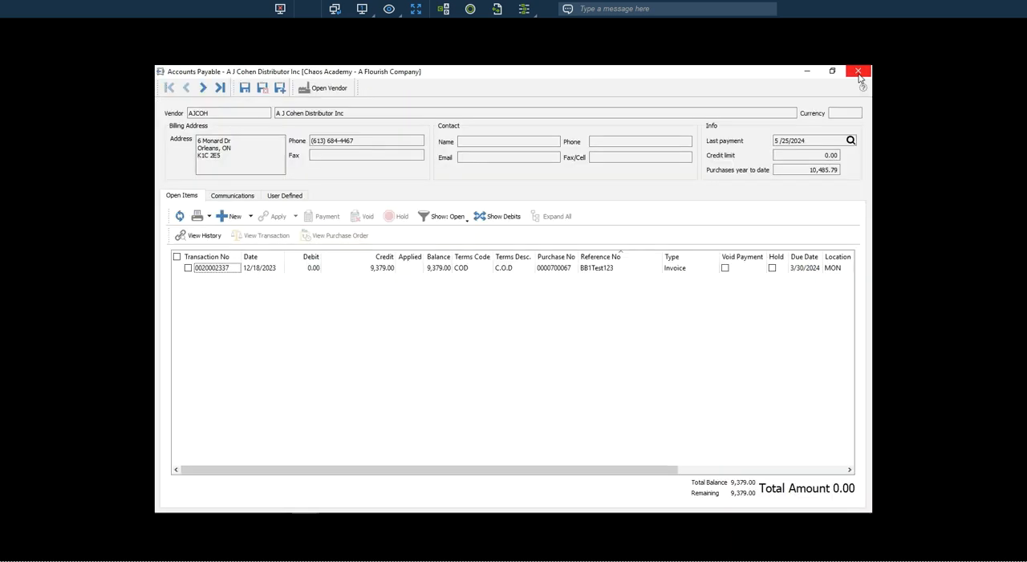
Show all of the vendor's transactions since last fiscal year, arranged by debits.
{"action": "left_click", "coordinate": [457, 221]}
{"action": "left_click", "coordinate": [454, 247]}
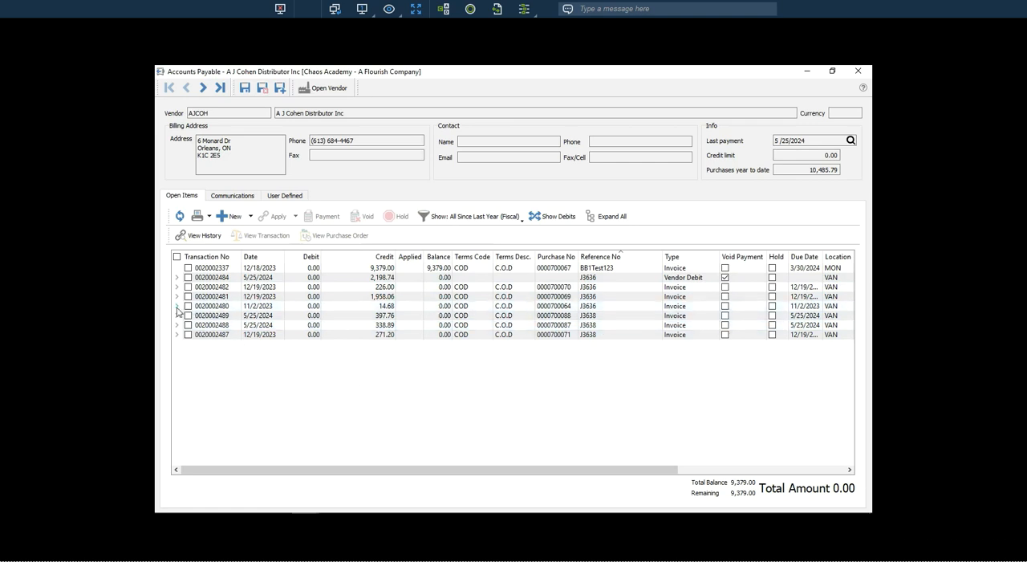
{"action": "left_click", "coordinate": [562, 216]}
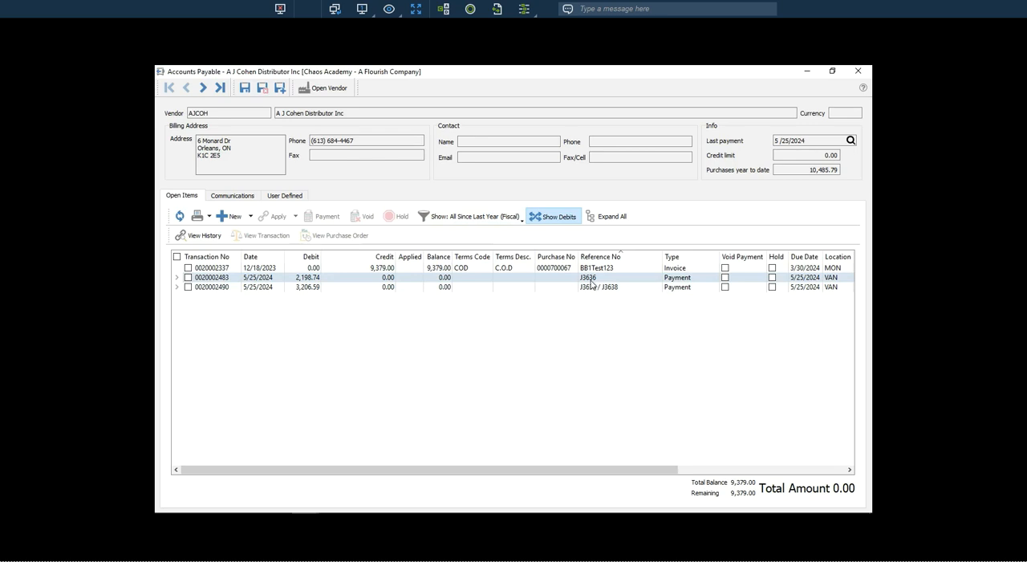
Examine the transactions applied to payment J3636 and to payment J3636 / J3638.
{"action": "left_click", "coordinate": [178, 278]}
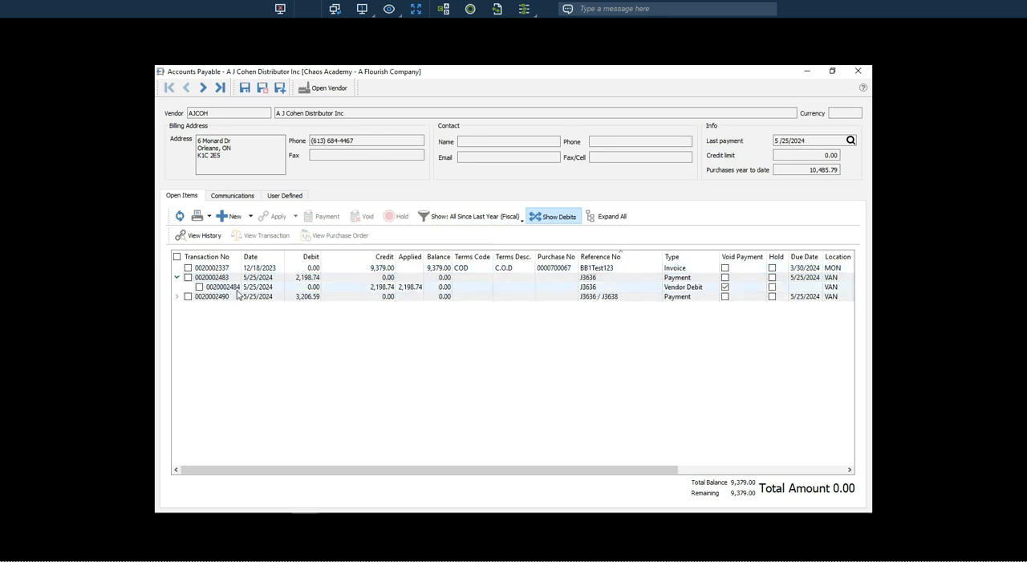
{"action": "left_click", "coordinate": [178, 278]}
{"action": "left_click", "coordinate": [590, 287]}
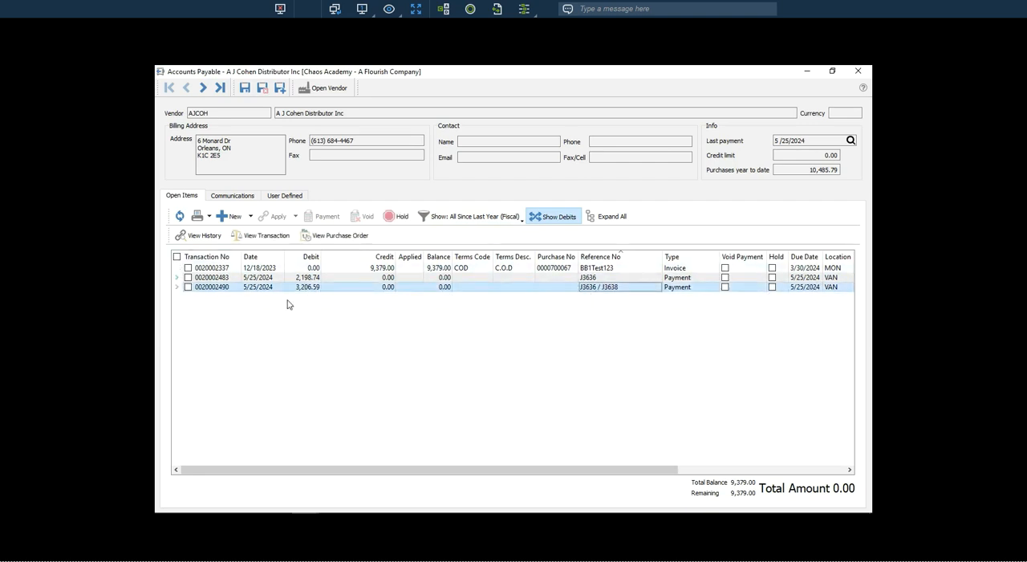
{"action": "left_click", "coordinate": [178, 287]}
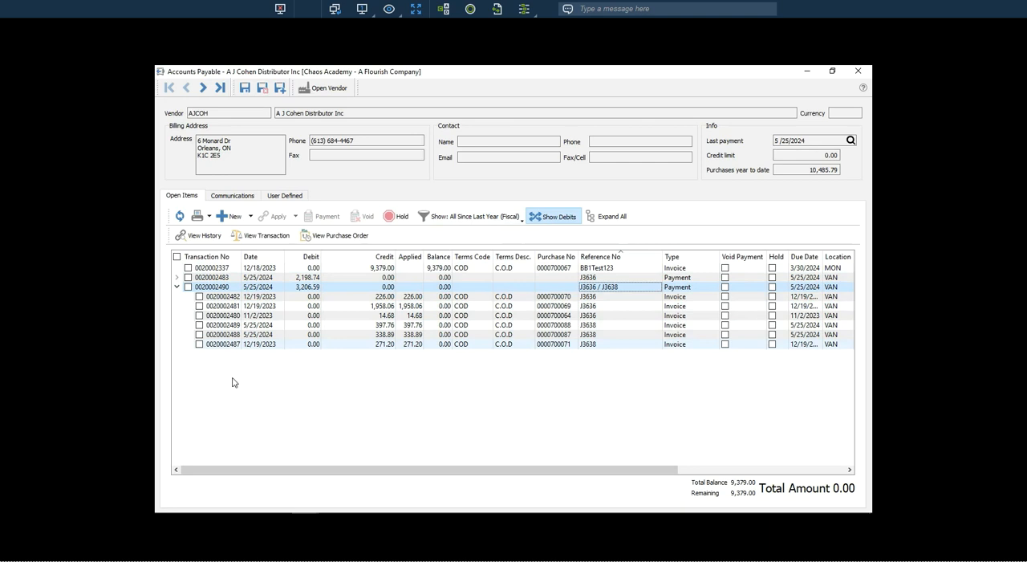
Close the vendor's accounts payable record and open the accounts payable reports.
{"action": "left_click", "coordinate": [858, 72]}
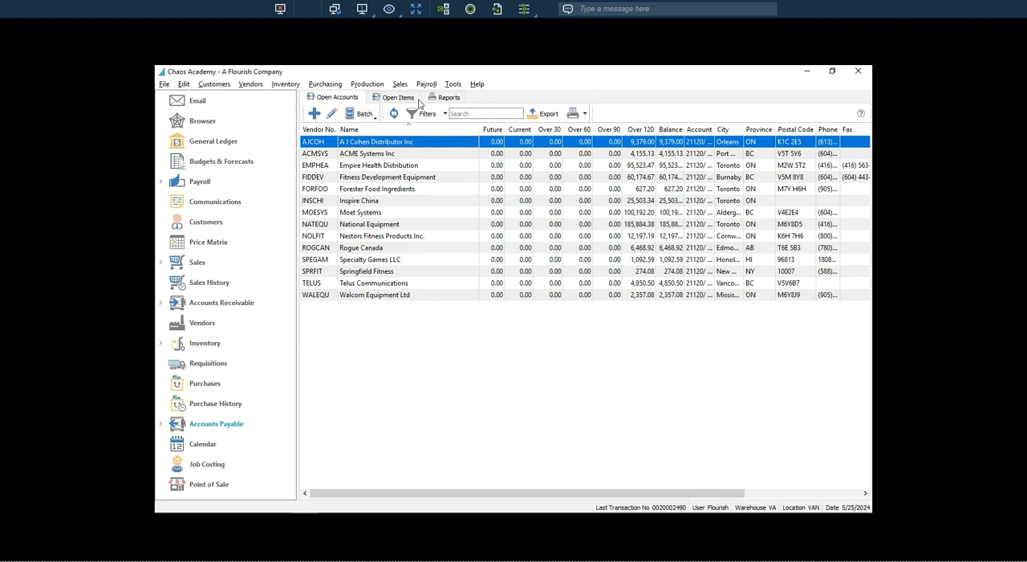
{"action": "left_click", "coordinate": [450, 97]}
{"action": "left_click", "coordinate": [506, 161]}
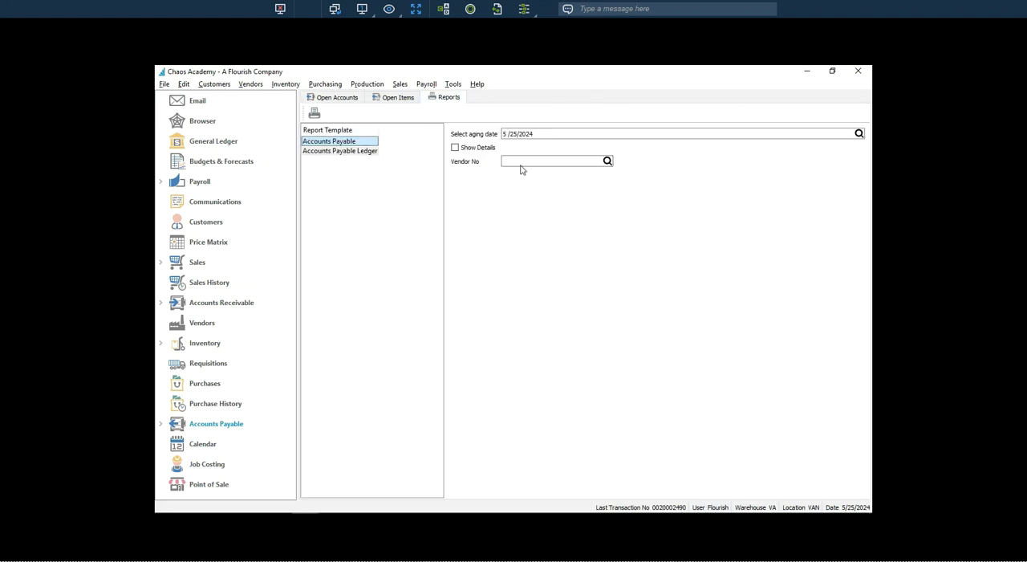
{"action": "type", "text": "A"}
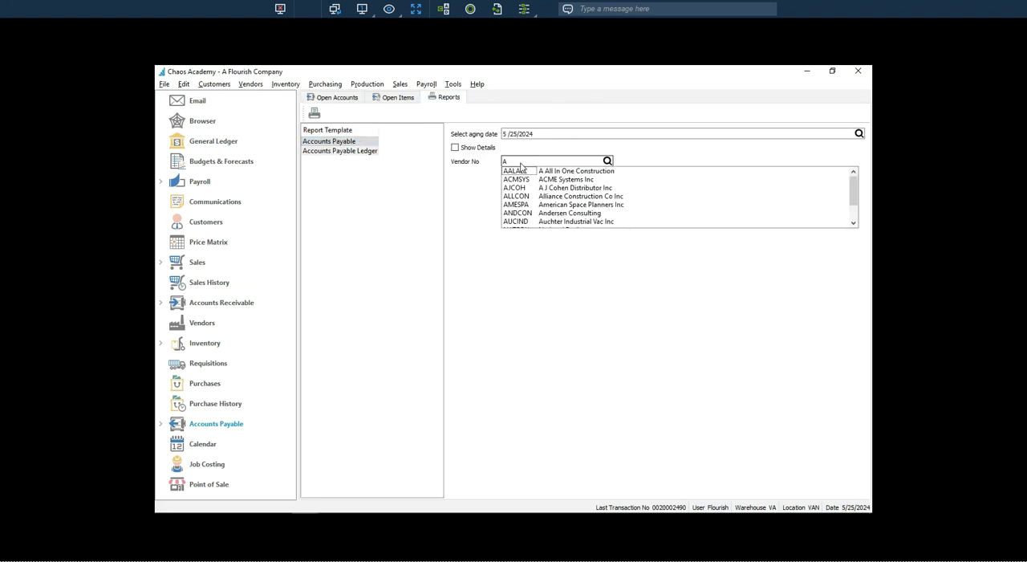
{"action": "type", "text": "J"}
{"action": "left_click", "coordinate": [526, 171]}
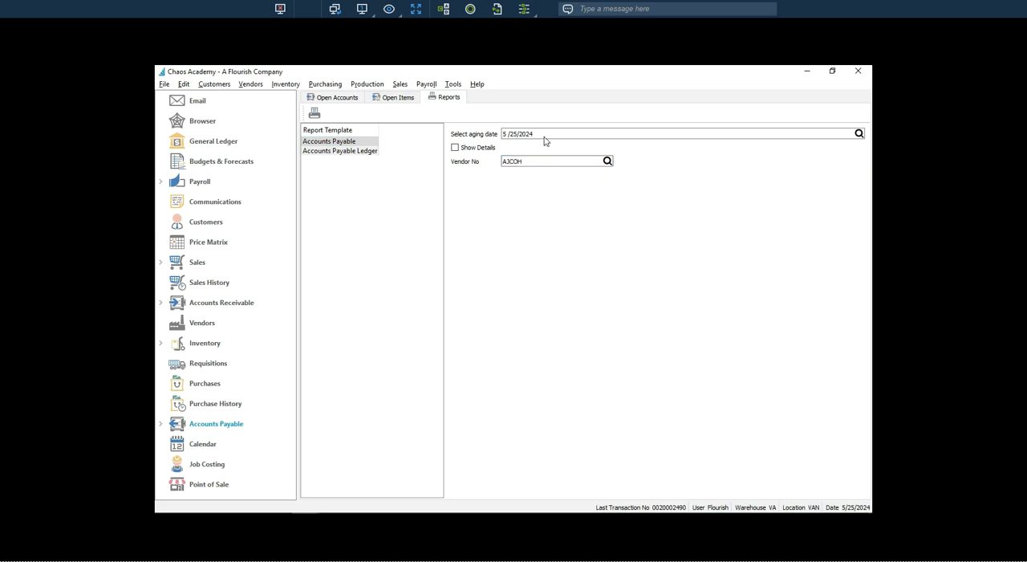
Choose the Accounts Payable Ledger report template and limit it to vendor A J Cohen Distributor Inc.
{"action": "left_click", "coordinate": [344, 151]}
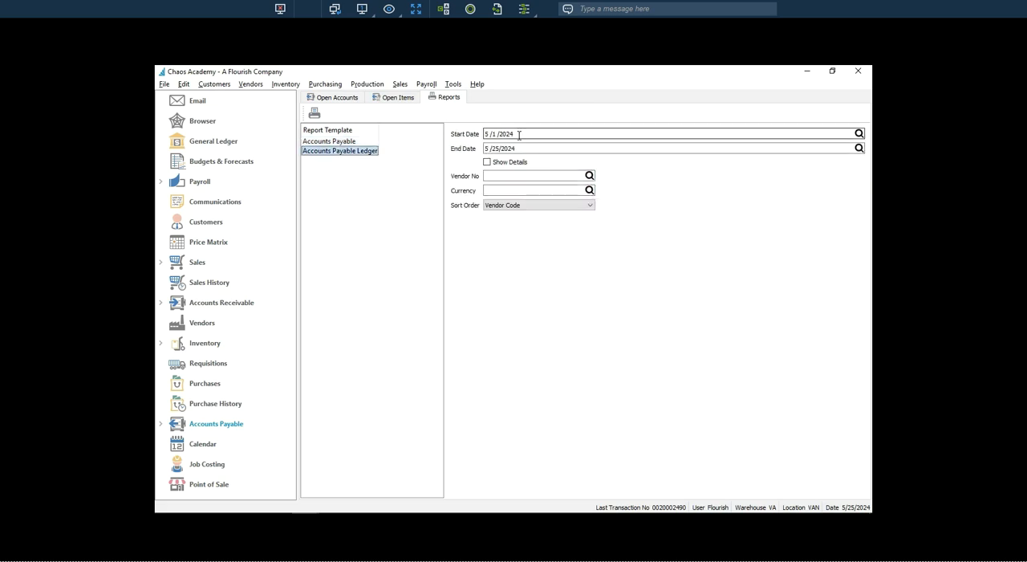
{"action": "left_click", "coordinate": [491, 175]}
{"action": "left_click", "coordinate": [490, 175]}
{"action": "type", "text": "aj"}
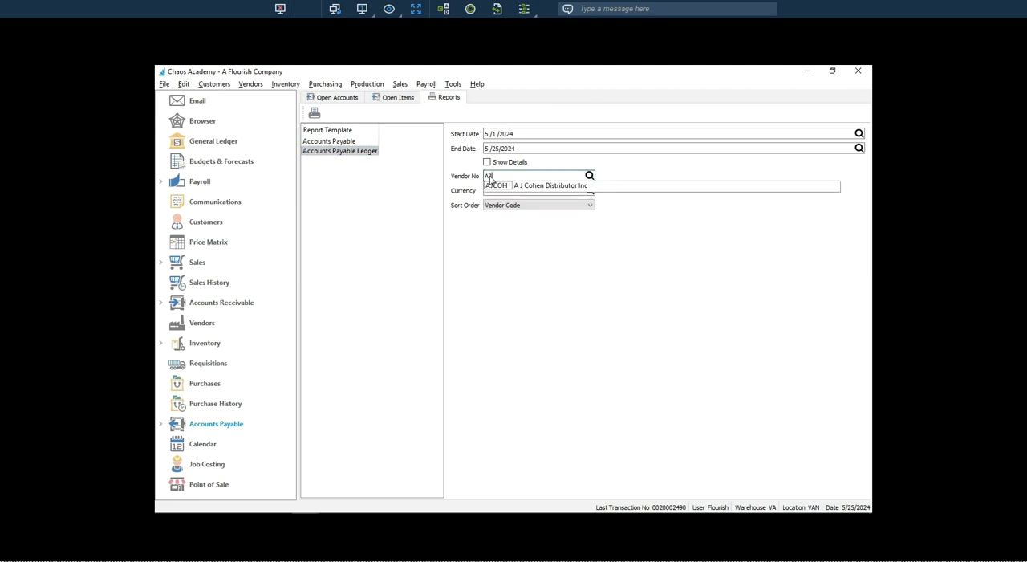
{"action": "left_click", "coordinate": [498, 186]}
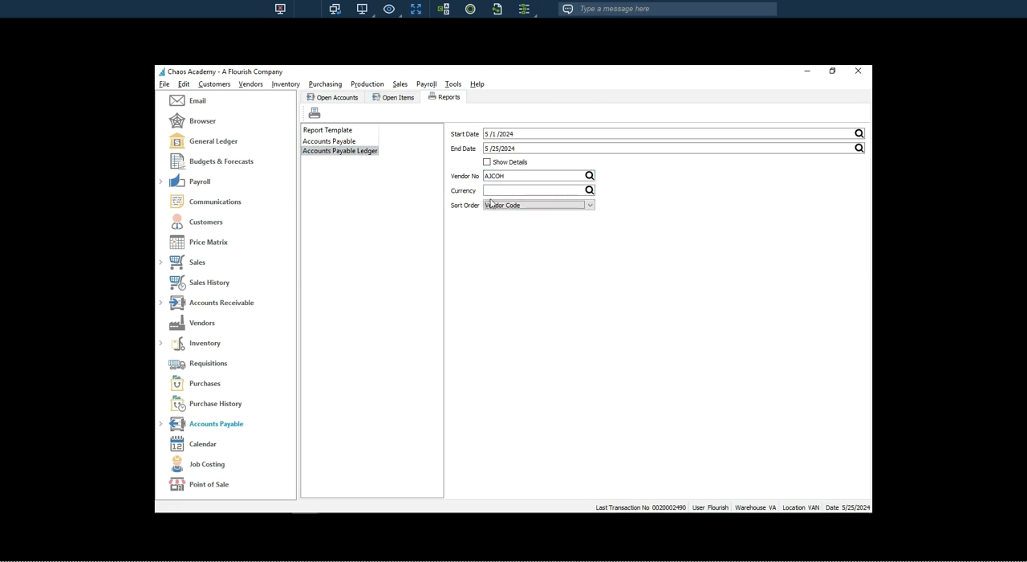
Preview only the Disbursements Journal for the vendor, leaving out Vendor Transaction Activity, and close the report.
{"action": "left_click", "coordinate": [313, 113]}
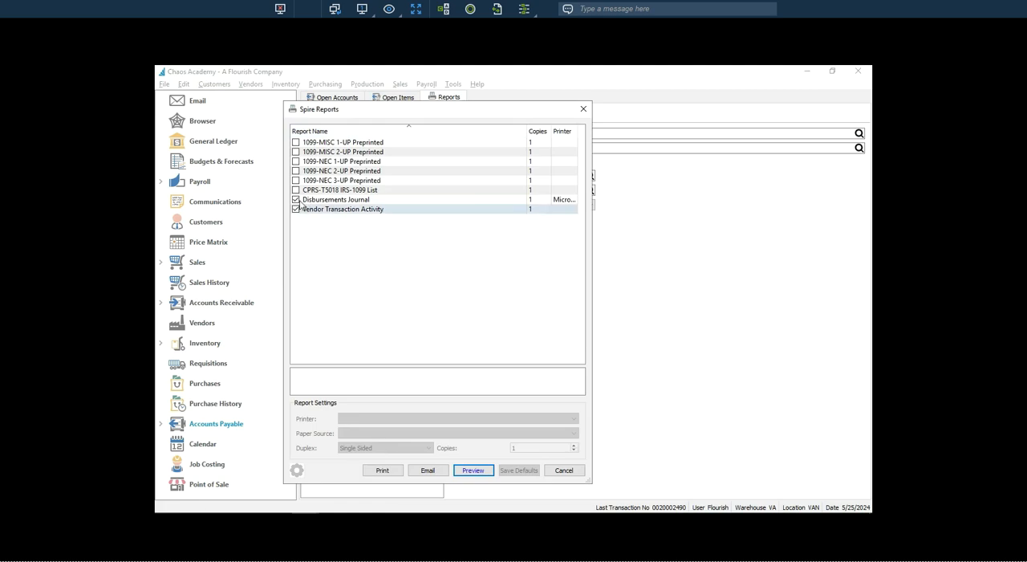
{"action": "left_click", "coordinate": [295, 208]}
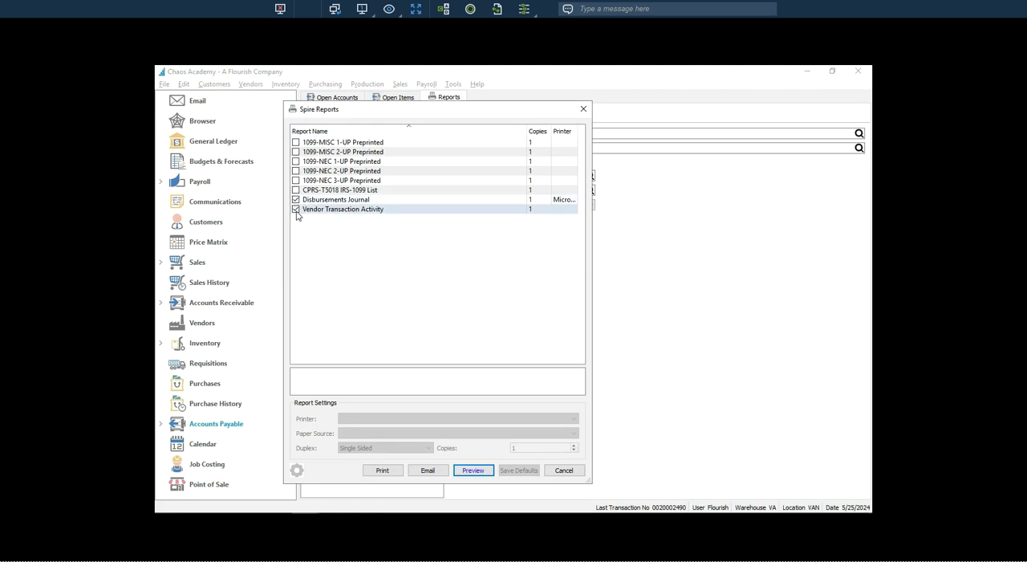
{"action": "left_click", "coordinate": [474, 470]}
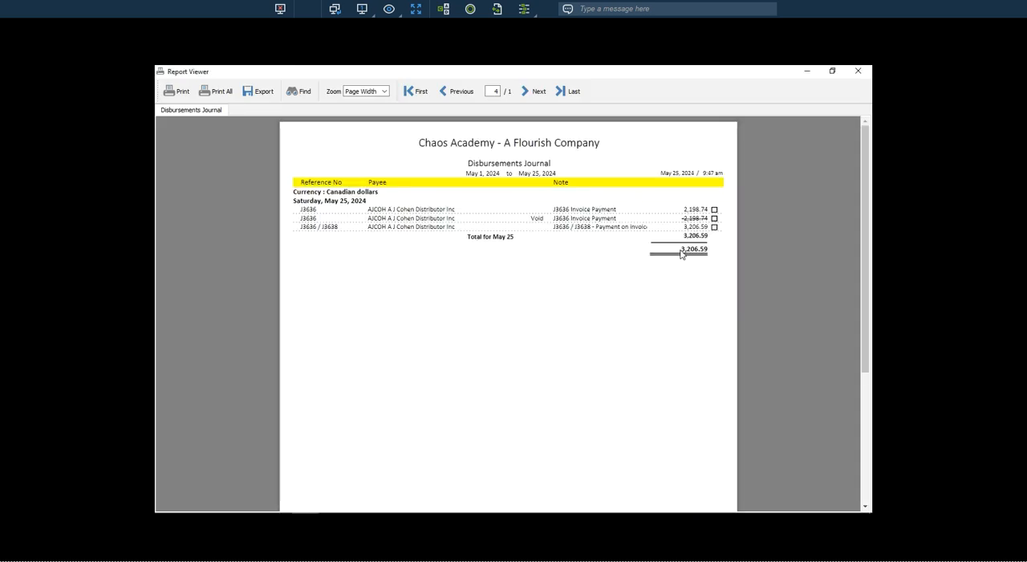
{"action": "left_click", "coordinate": [858, 72]}
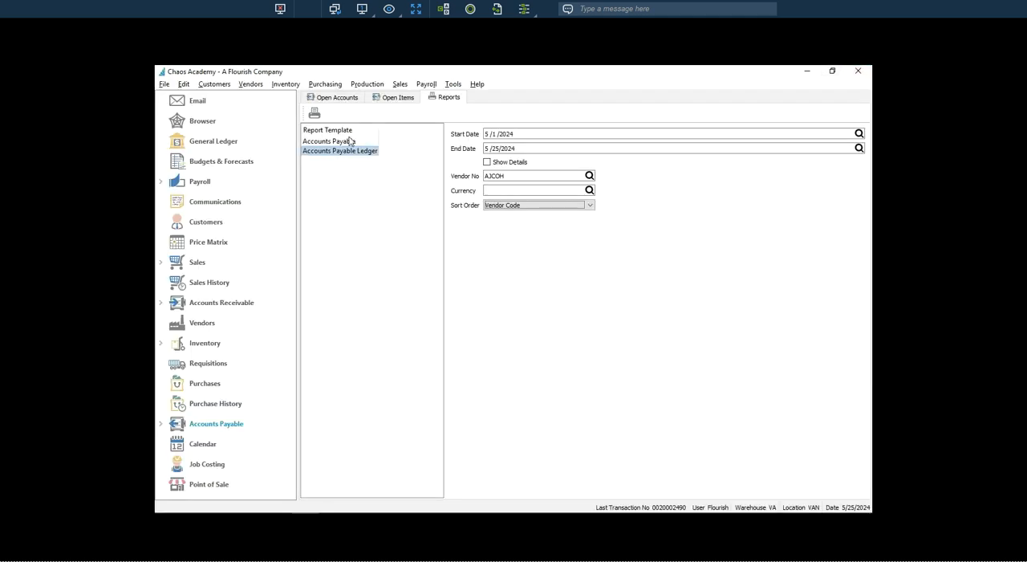
Preview the vendor's Disbursements Journal together with the Vendor Transaction Activity report, then close the preview.
{"action": "left_click", "coordinate": [314, 113]}
{"action": "left_click", "coordinate": [295, 208]}
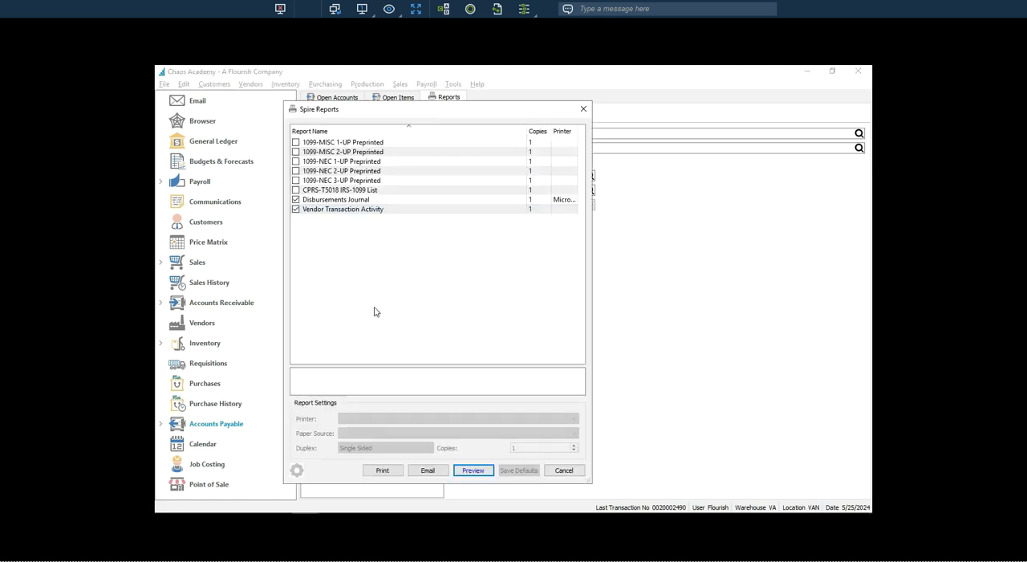
{"action": "left_click", "coordinate": [472, 470]}
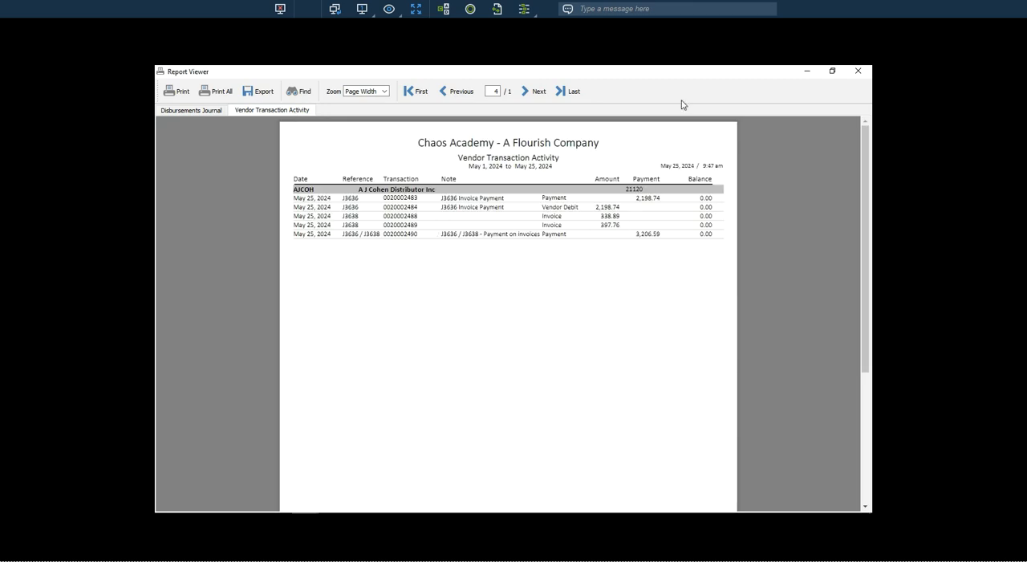
{"action": "left_click", "coordinate": [858, 72]}
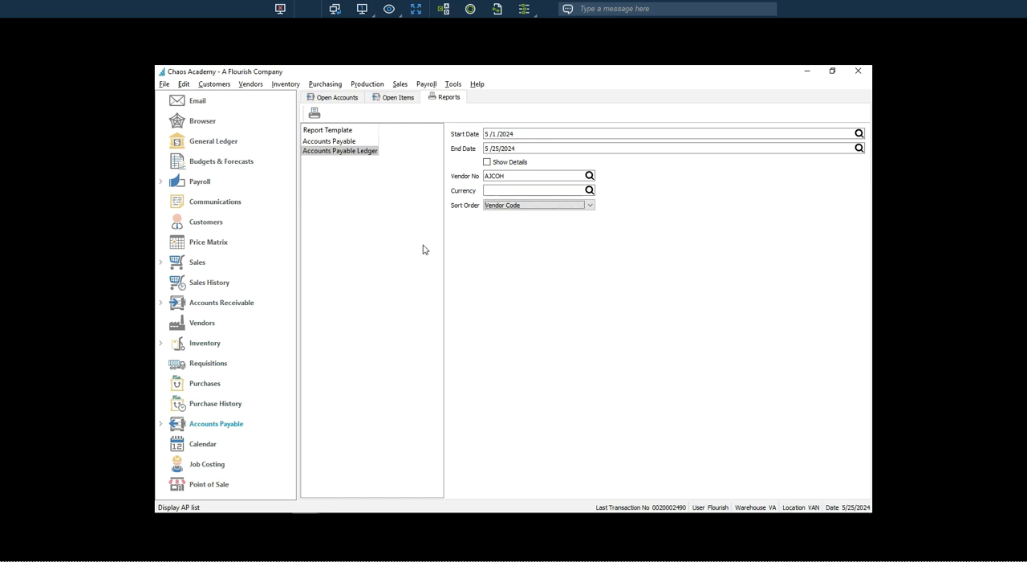
Turn on Show Details, preview the Disbursements Journal and Vendor Transaction Activity reports to examine the applied invoices, and close them.
{"action": "left_click", "coordinate": [487, 163]}
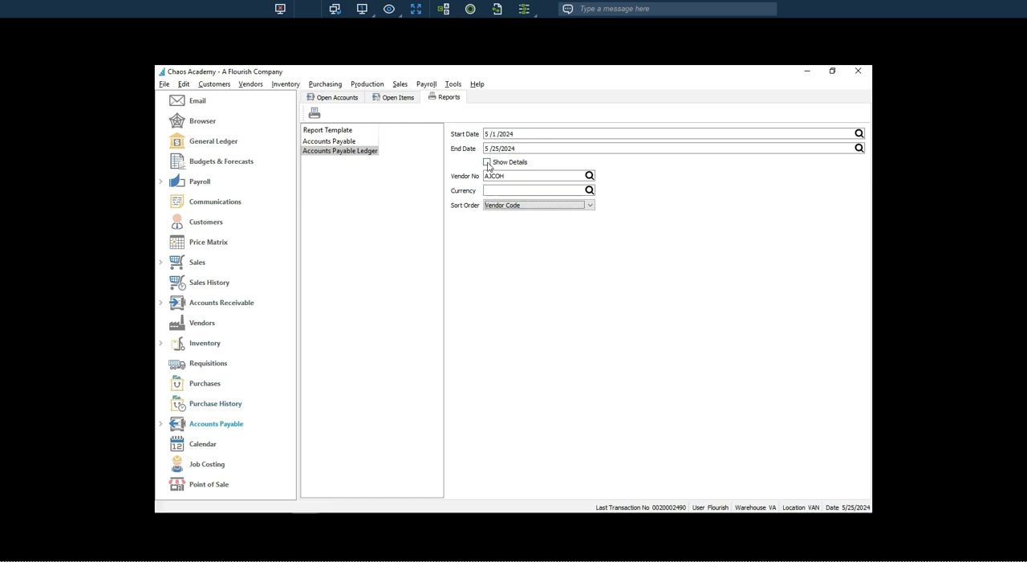
{"action": "left_click", "coordinate": [314, 117]}
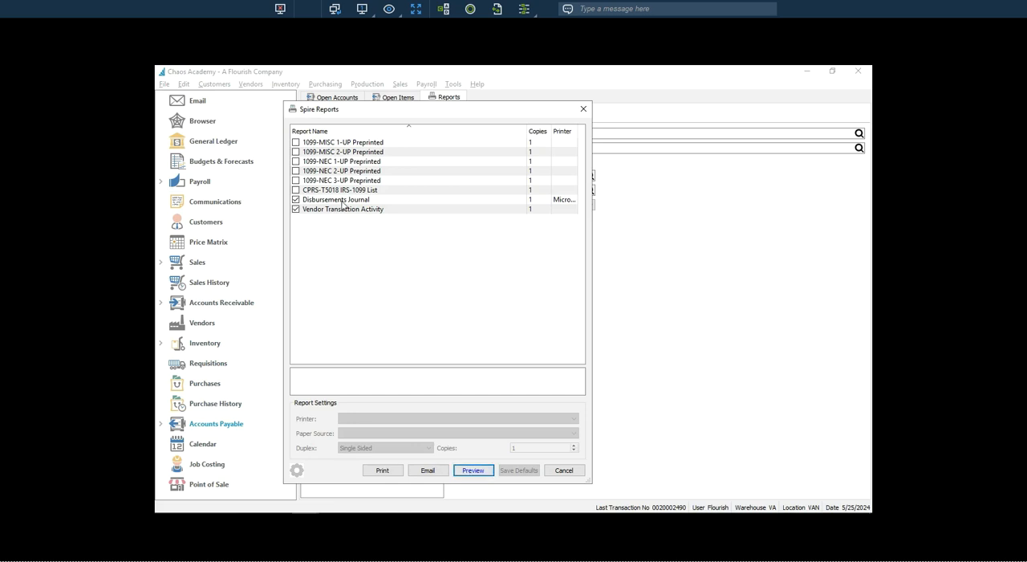
{"action": "key", "text": "Return"}
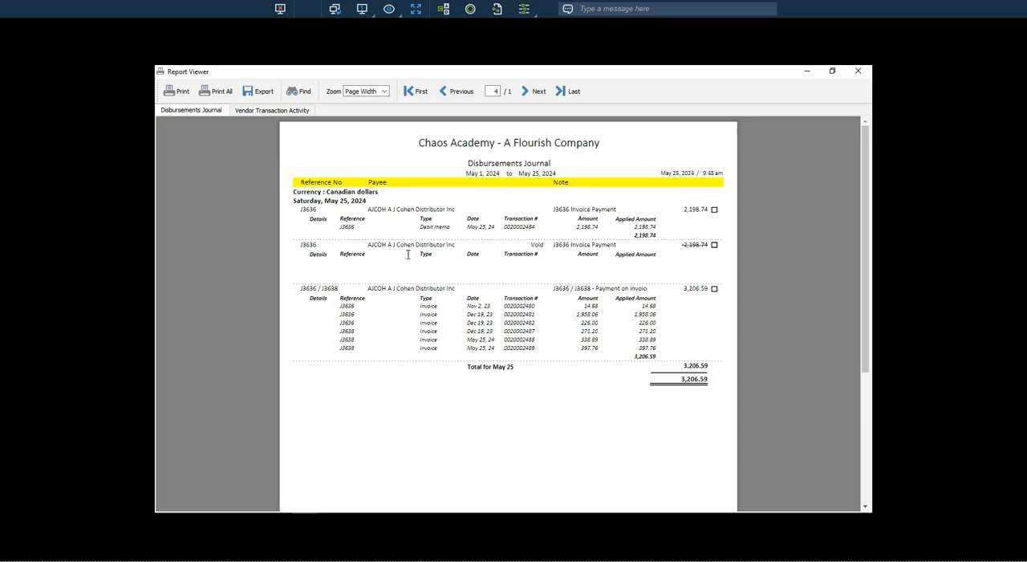
{"action": "left_click", "coordinate": [277, 110]}
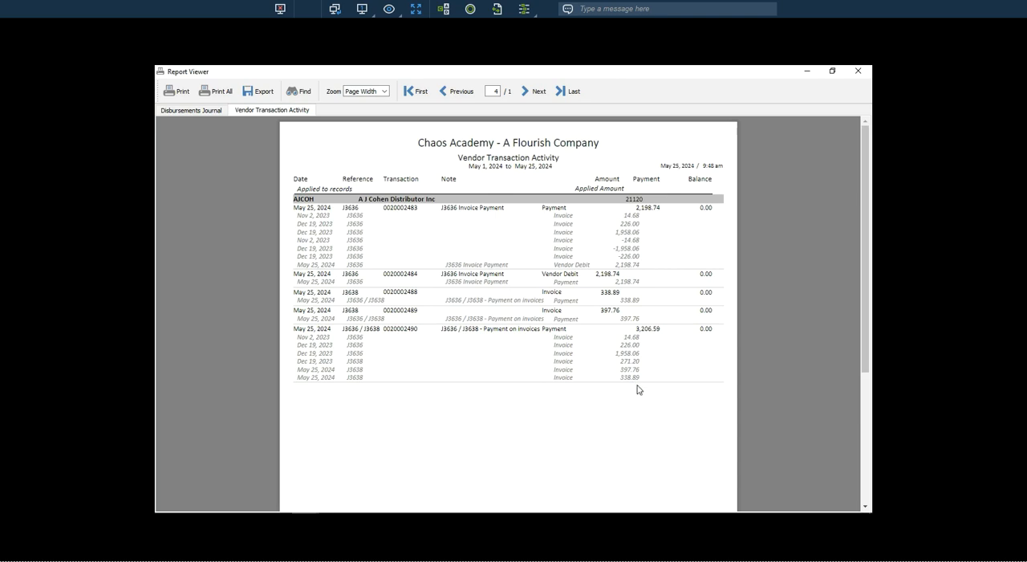
{"action": "left_click", "coordinate": [858, 72]}
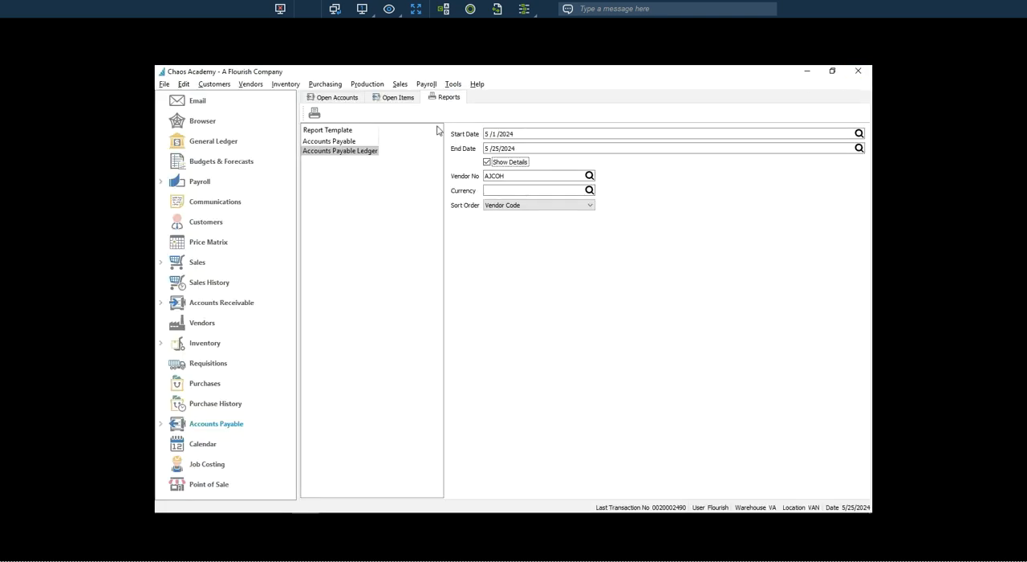
Open the list of purchase orders.
{"action": "left_click", "coordinate": [204, 389]}
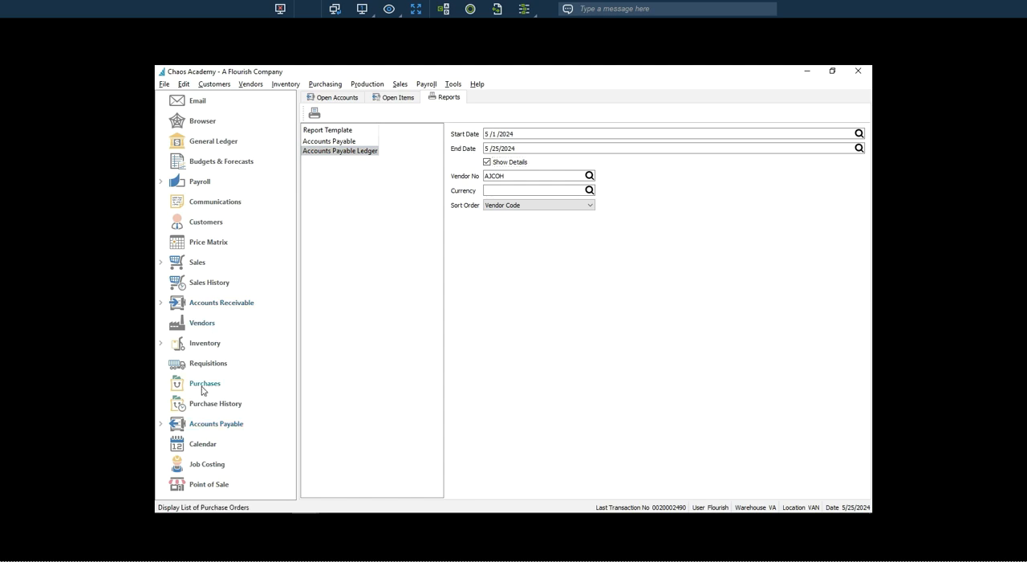